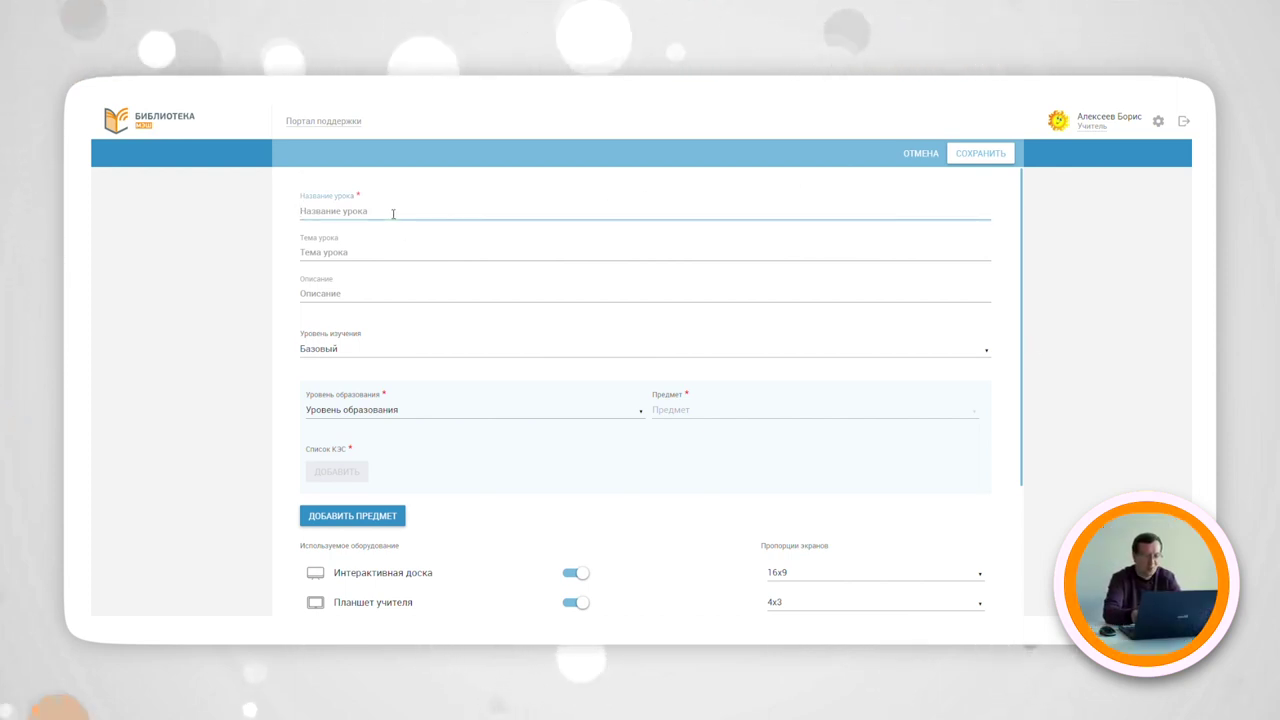
Fill in the lesson details with the name «Урок 1», the topic «тема» and the description «1 класс»
type("Урок 1")
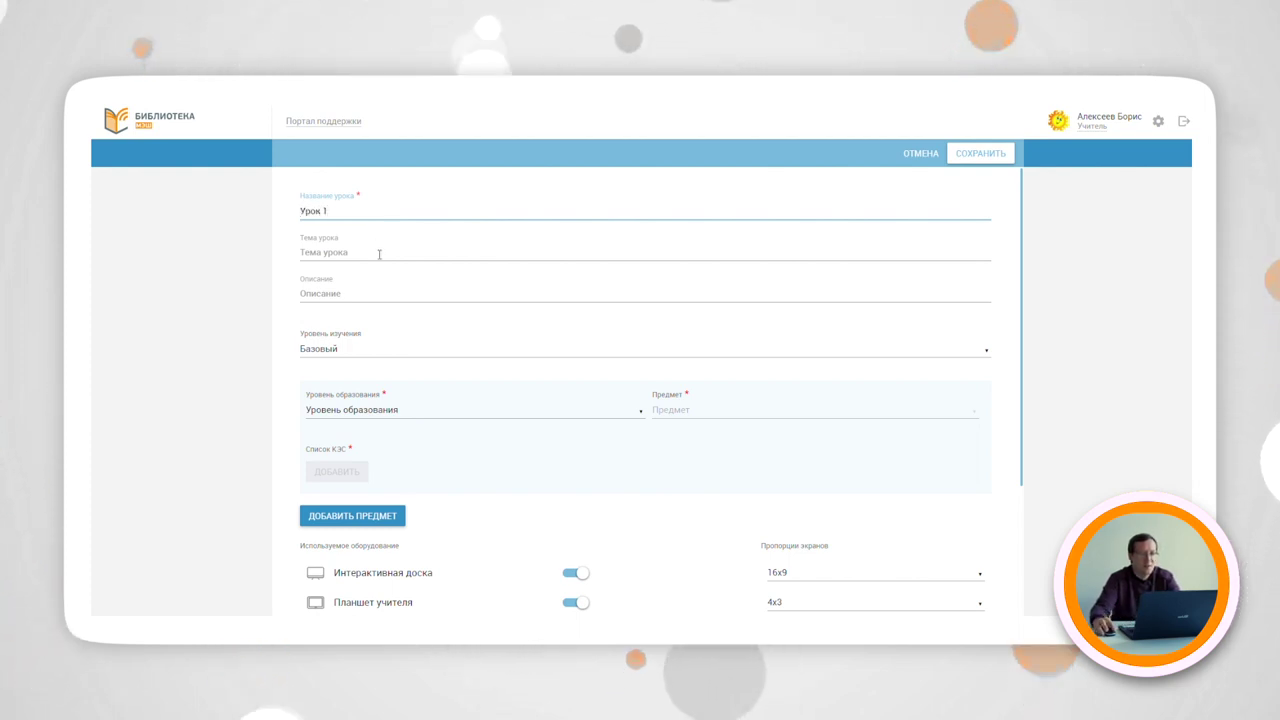
left_click(379, 254)
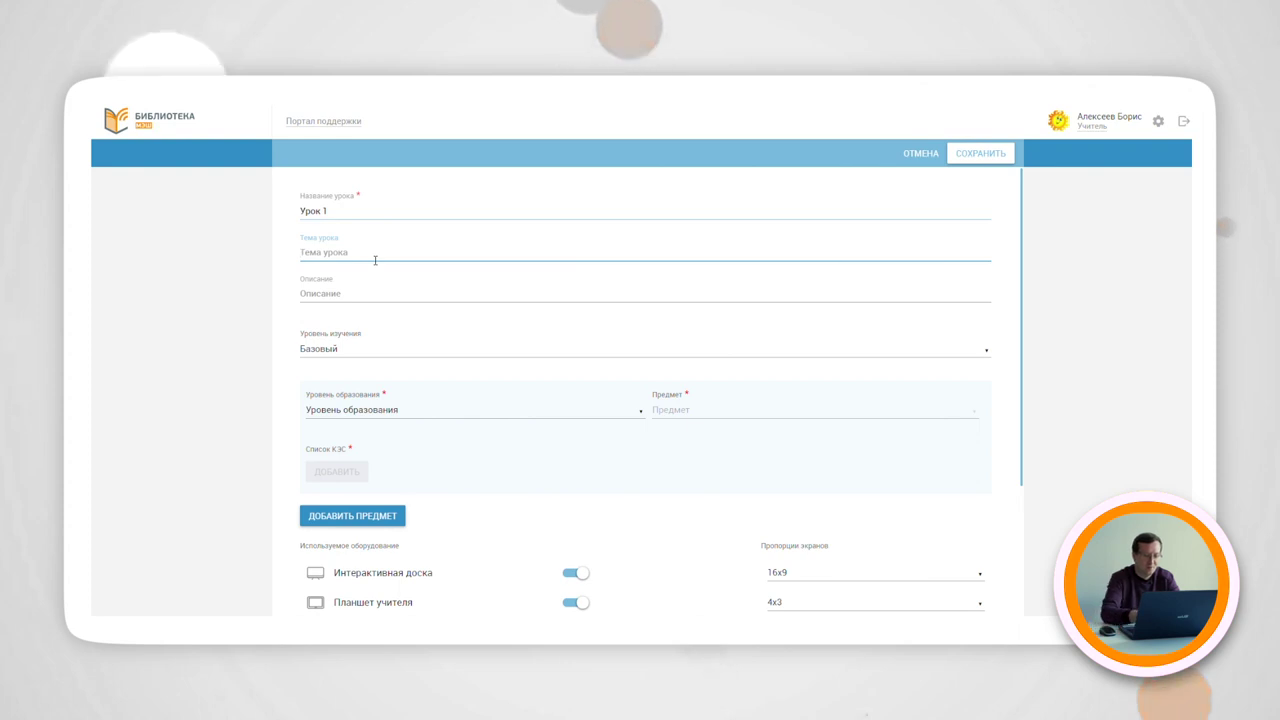
type("тема")
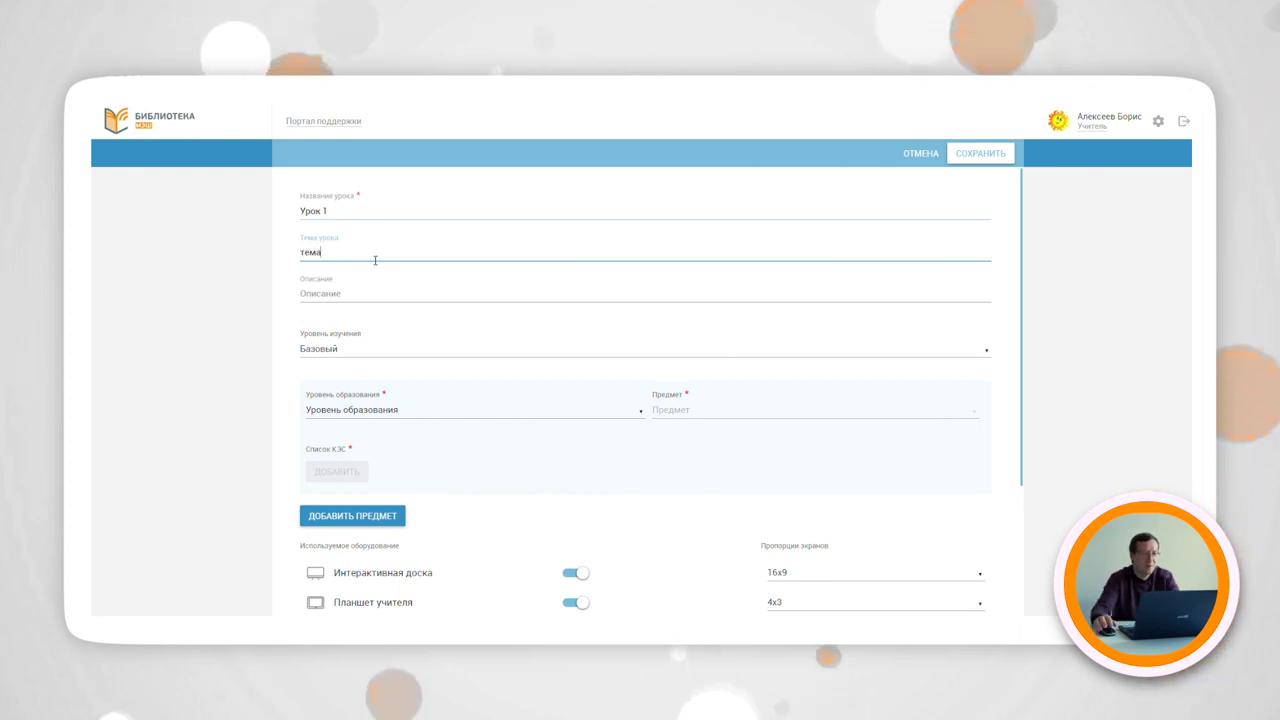
left_click(375, 295)
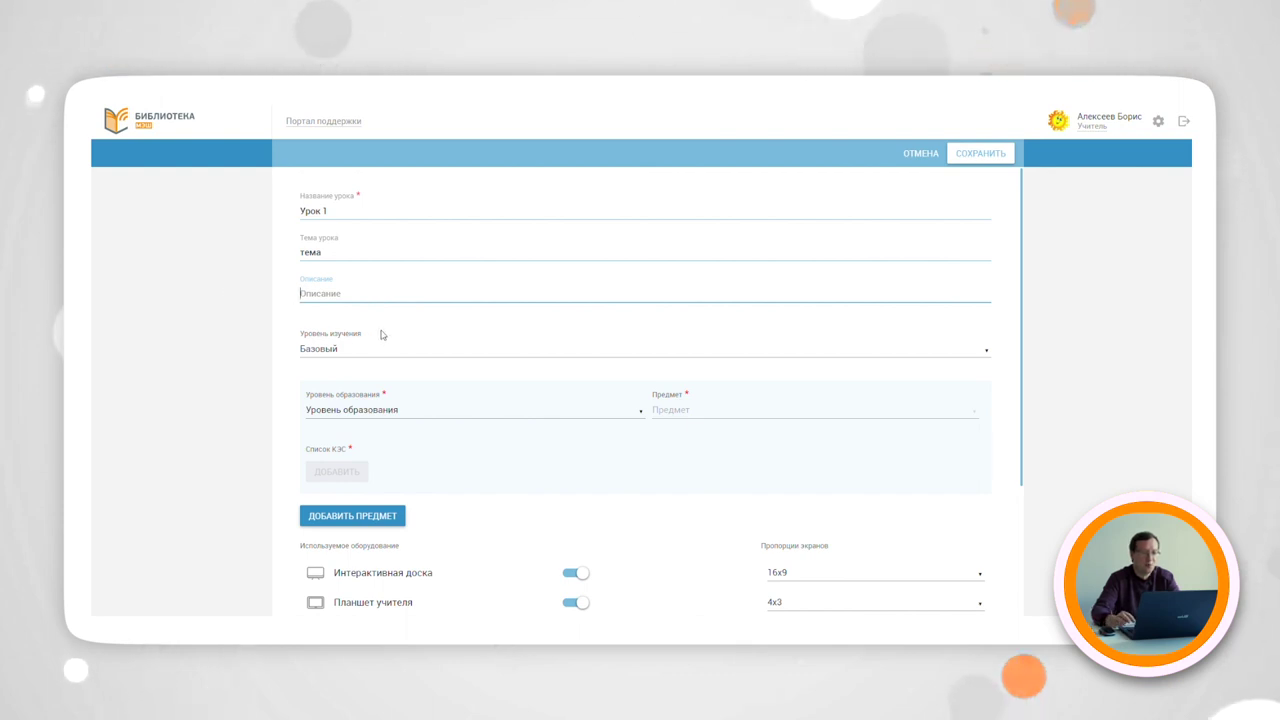
type("1 клас")
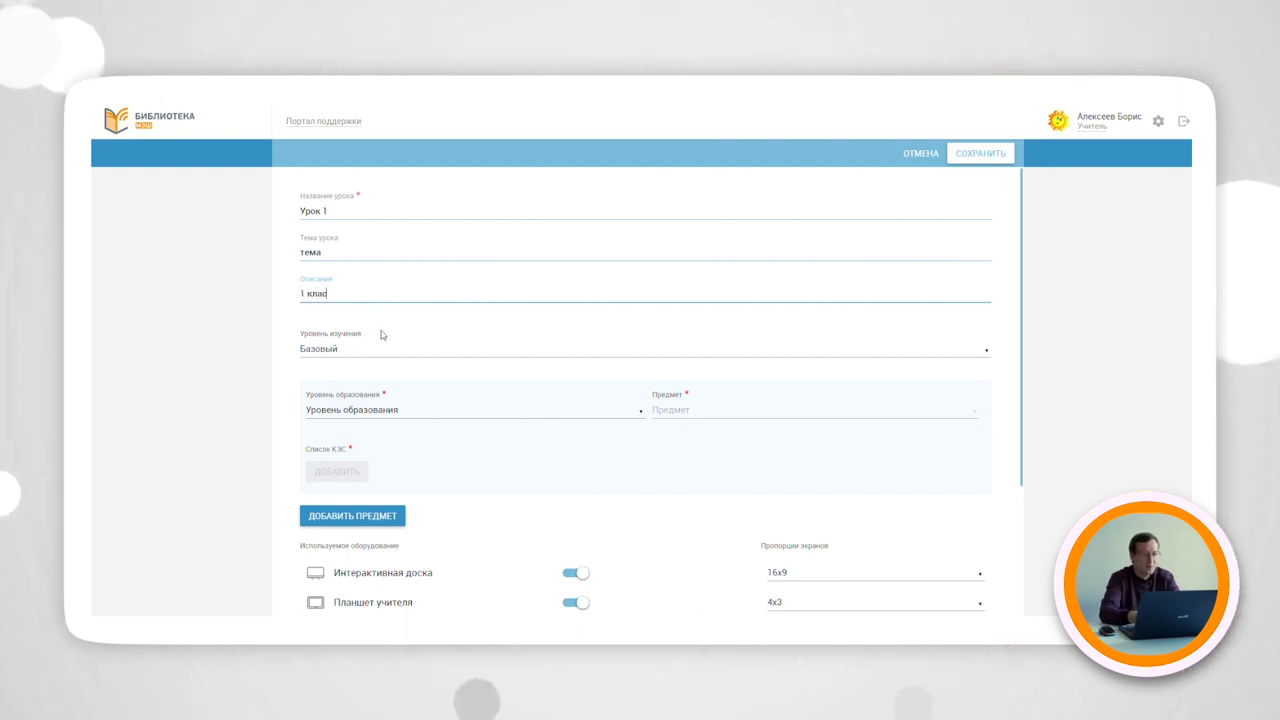
type("с")
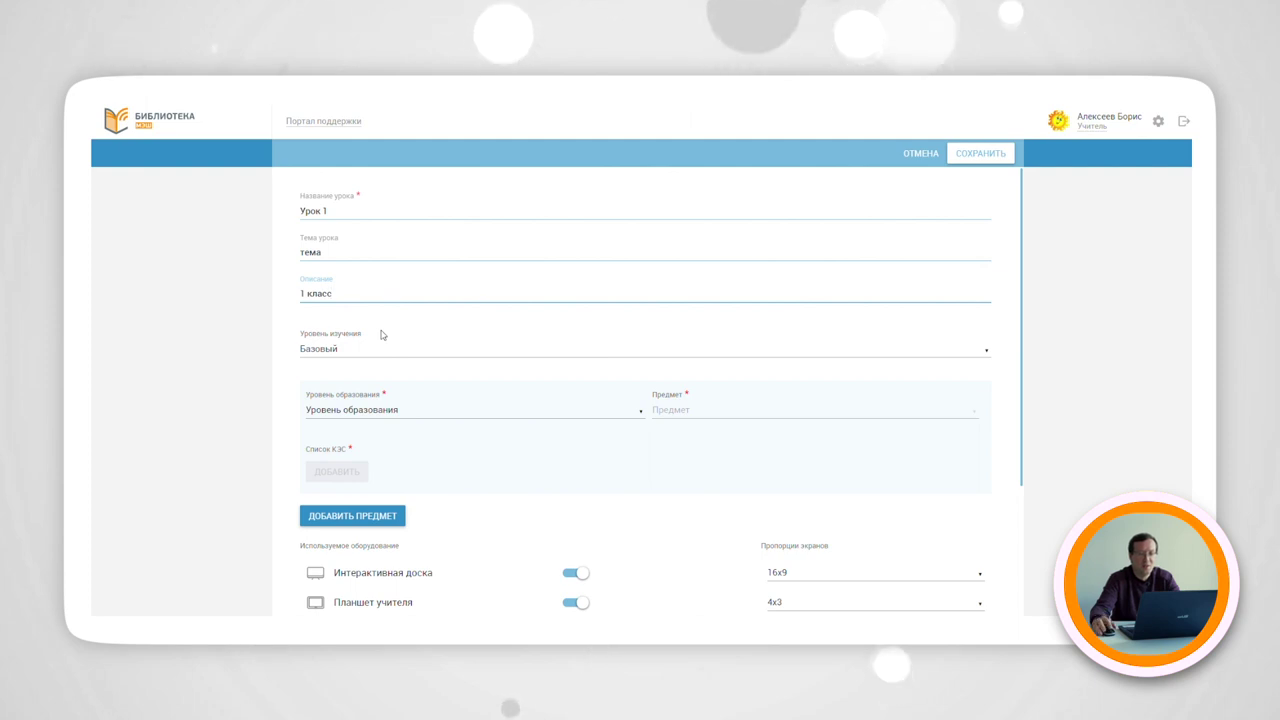
Choose «Базовый» as the lesson's study level
scroll(383, 334, "down", 1)
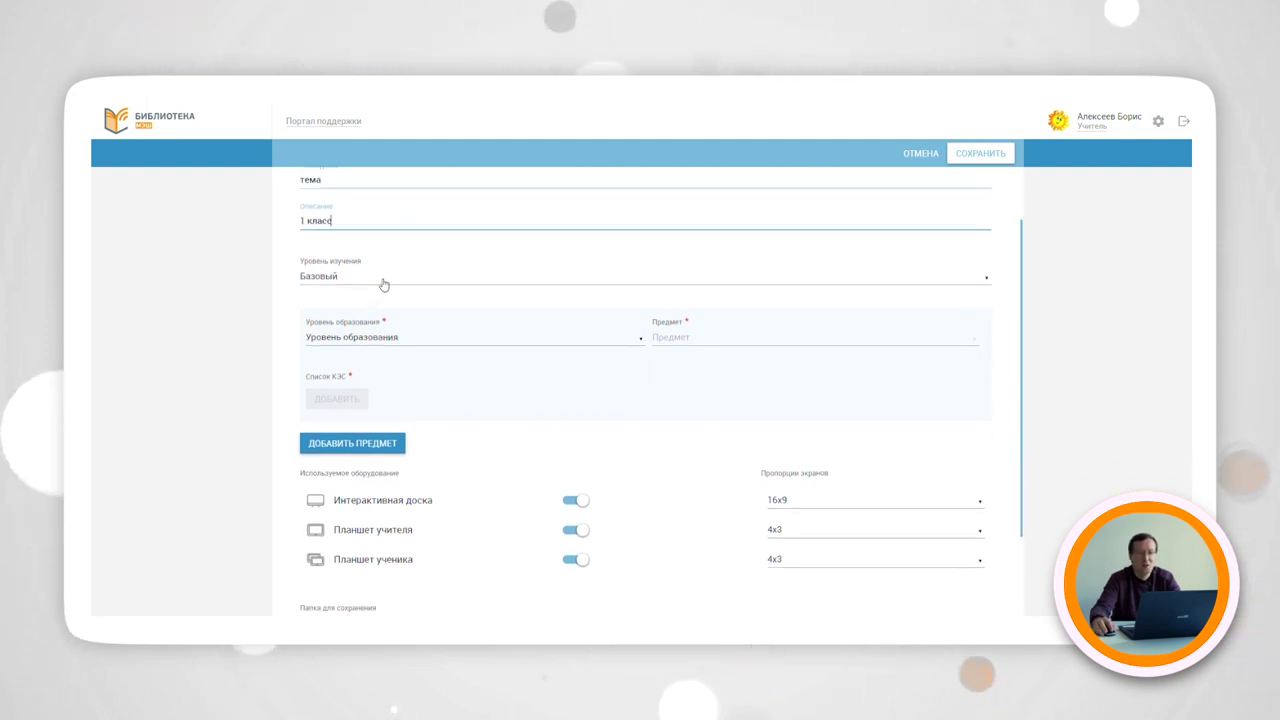
left_click(979, 282)
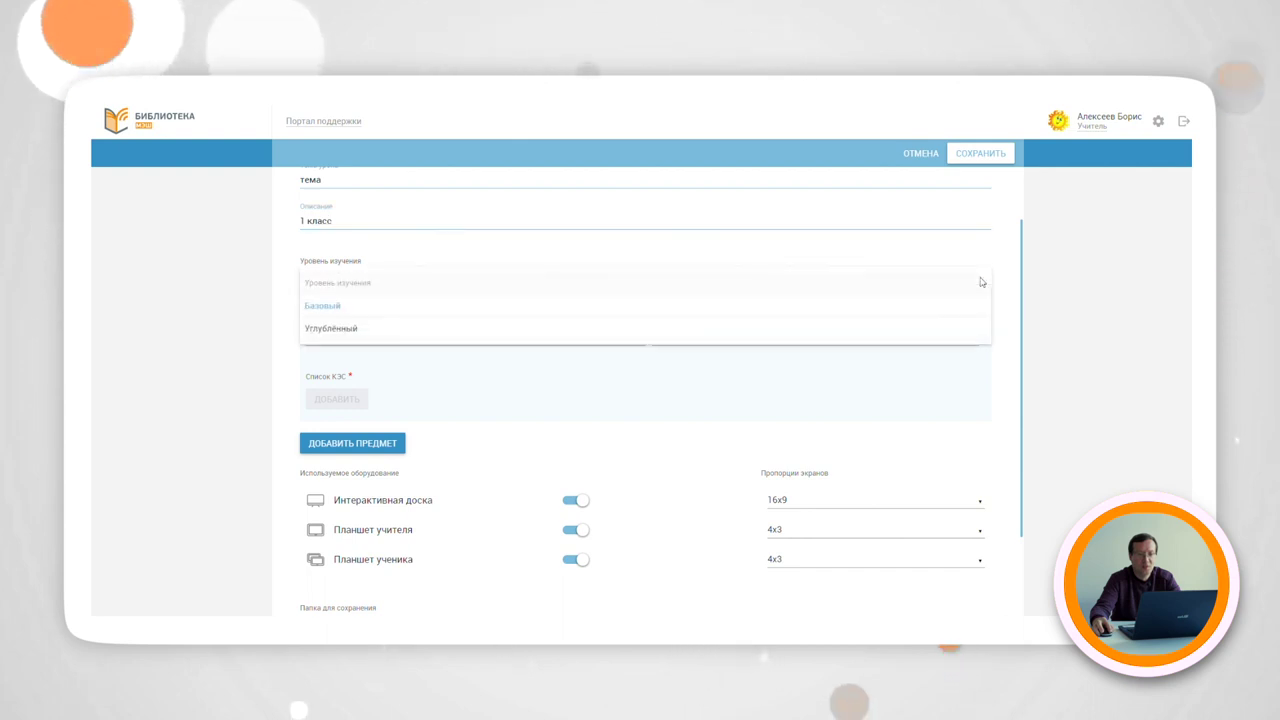
left_click(904, 311)
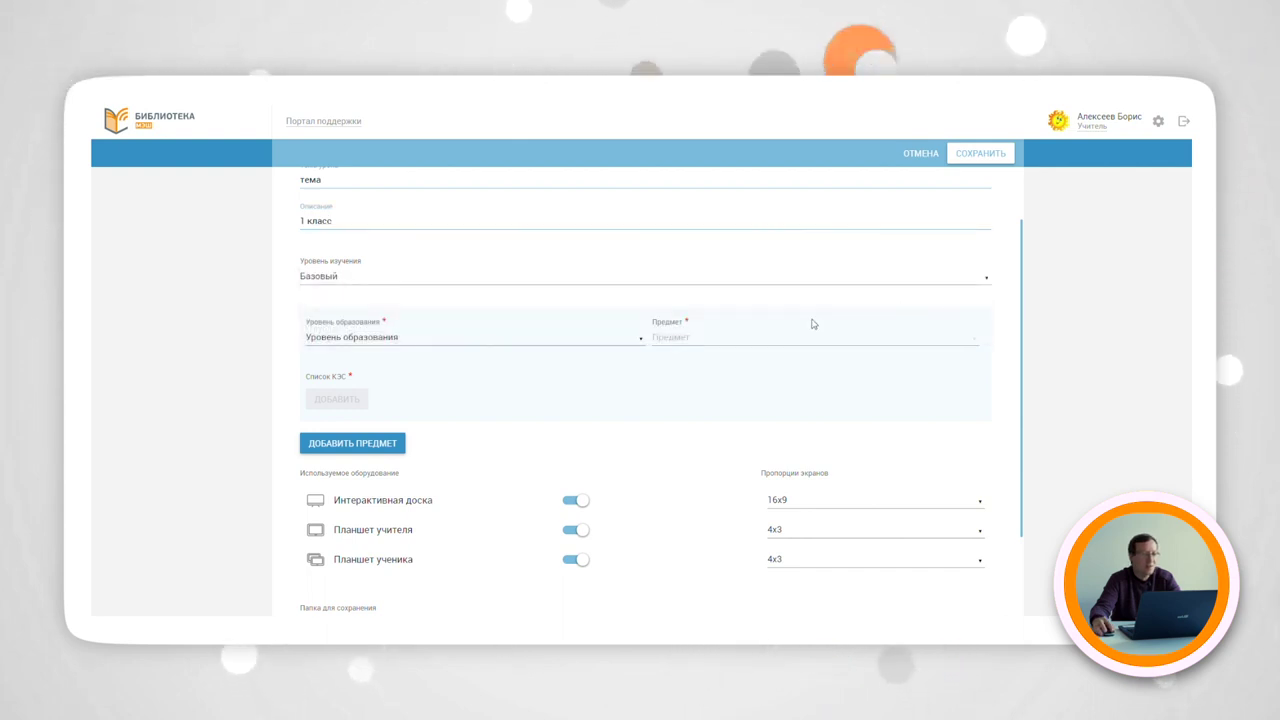
Set the education level to «НОО» and the subject to «Алгебра»
scroll(573, 351, "down", 1)
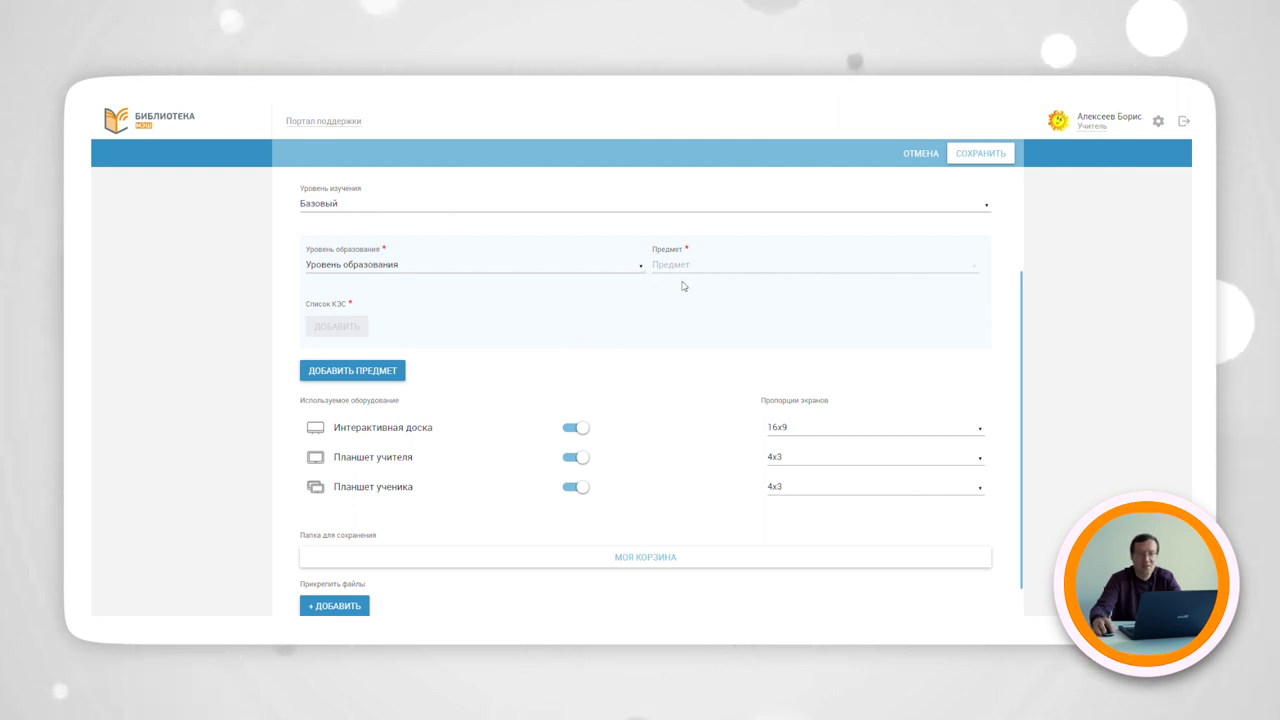
left_click(641, 268)
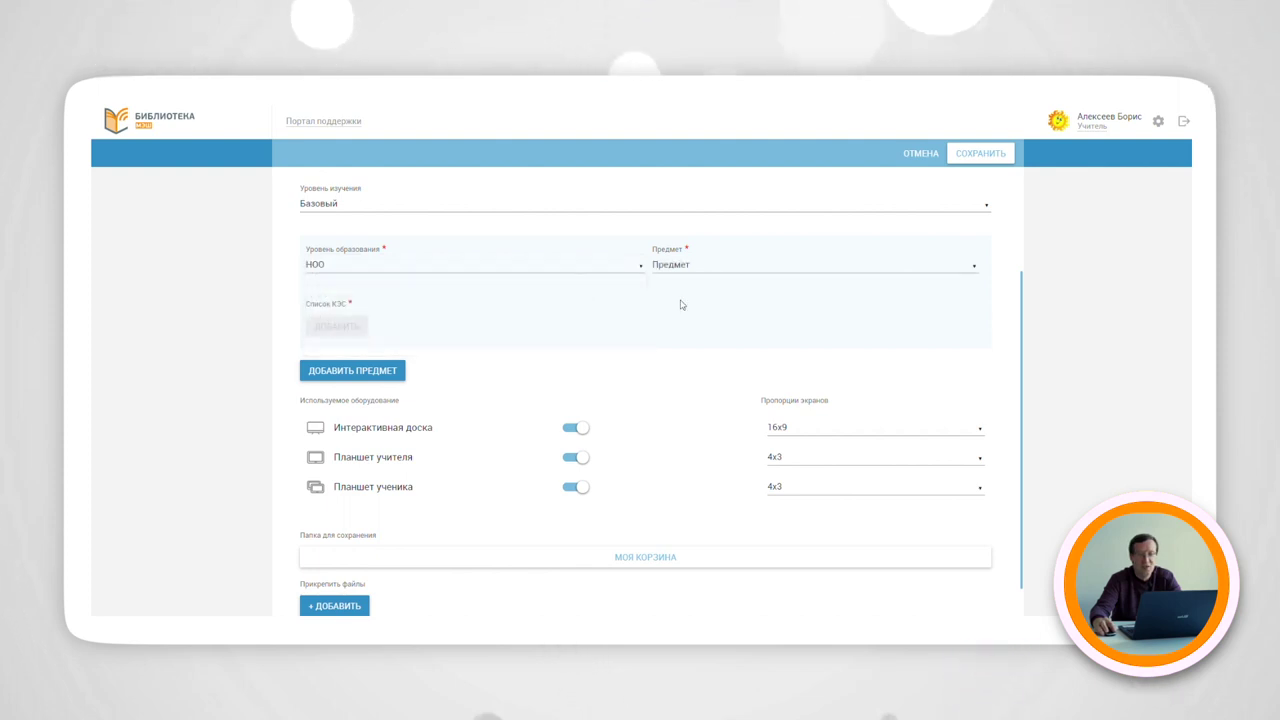
left_click(706, 267)
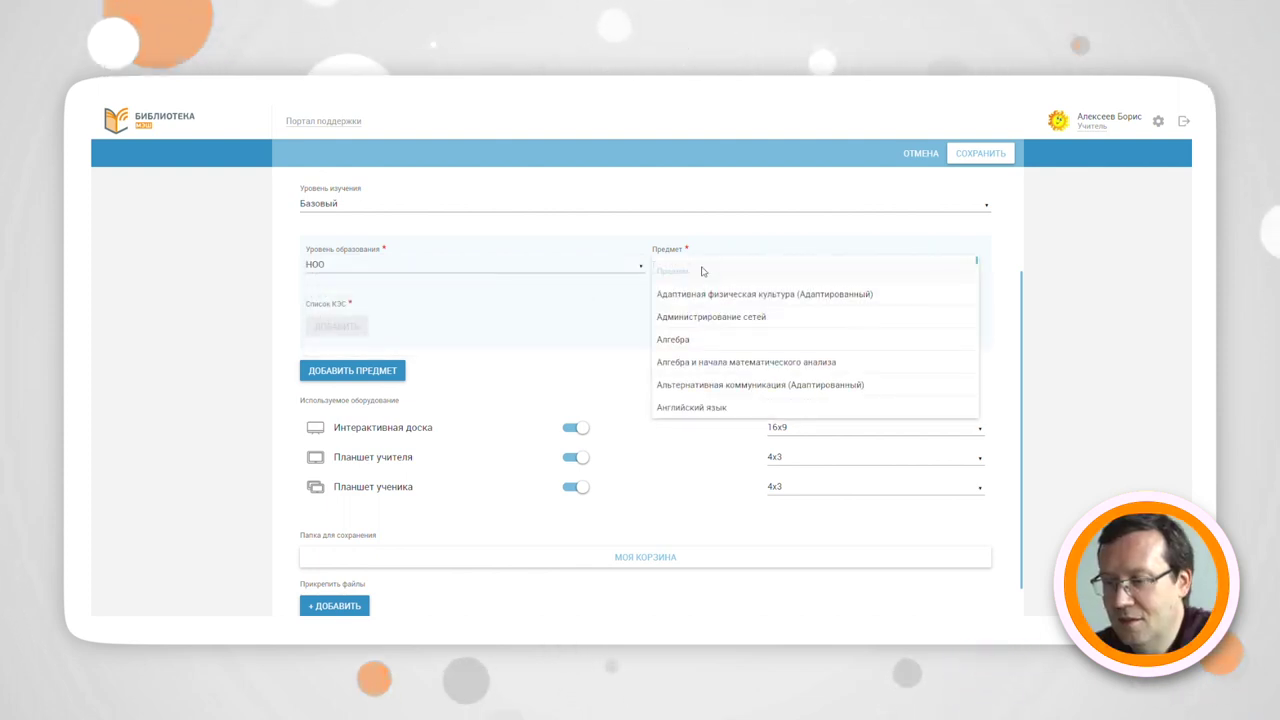
left_click(709, 342)
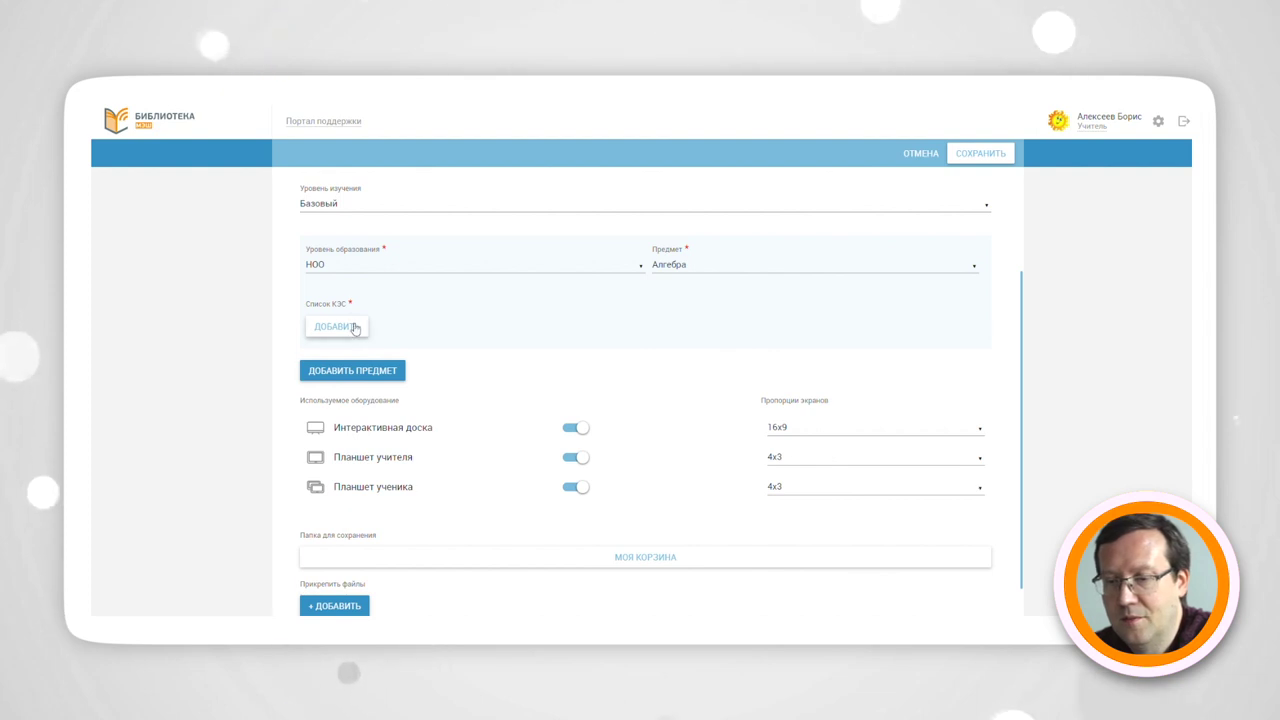
Check the КЭС selection for the chosen pair, close it, and change the education level to «ООО»
left_click(337, 327)
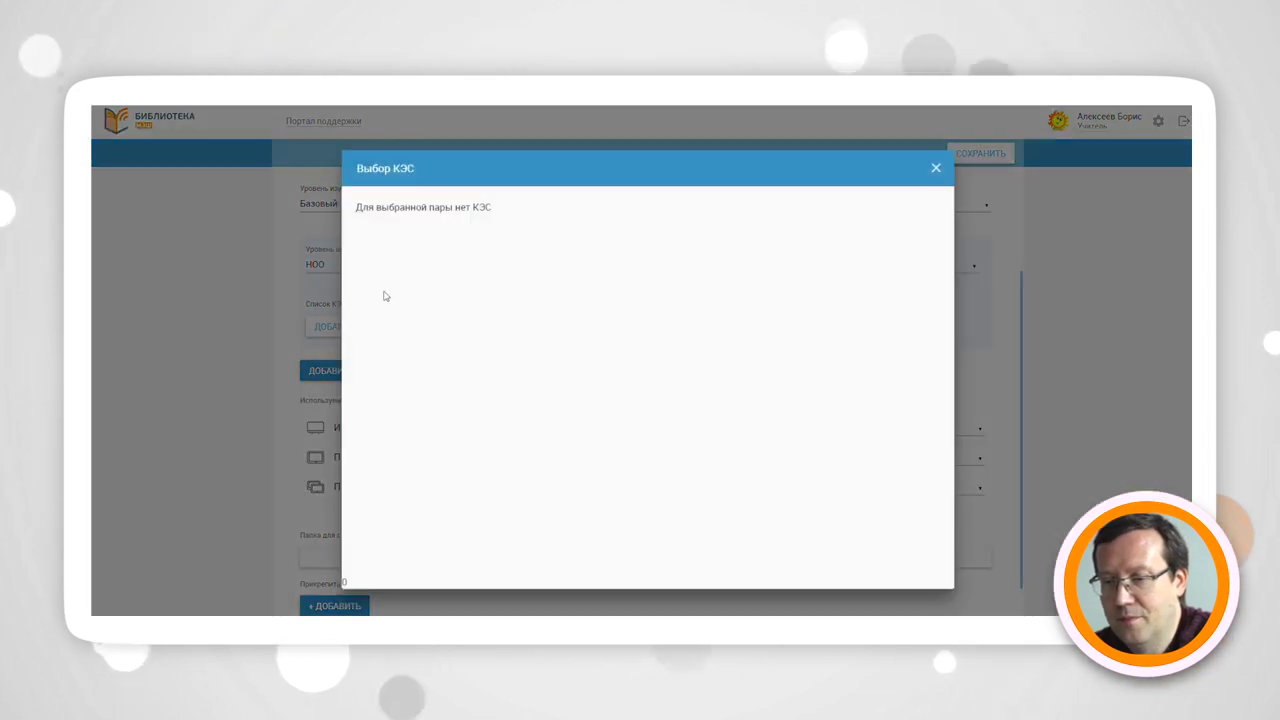
left_click(932, 169)
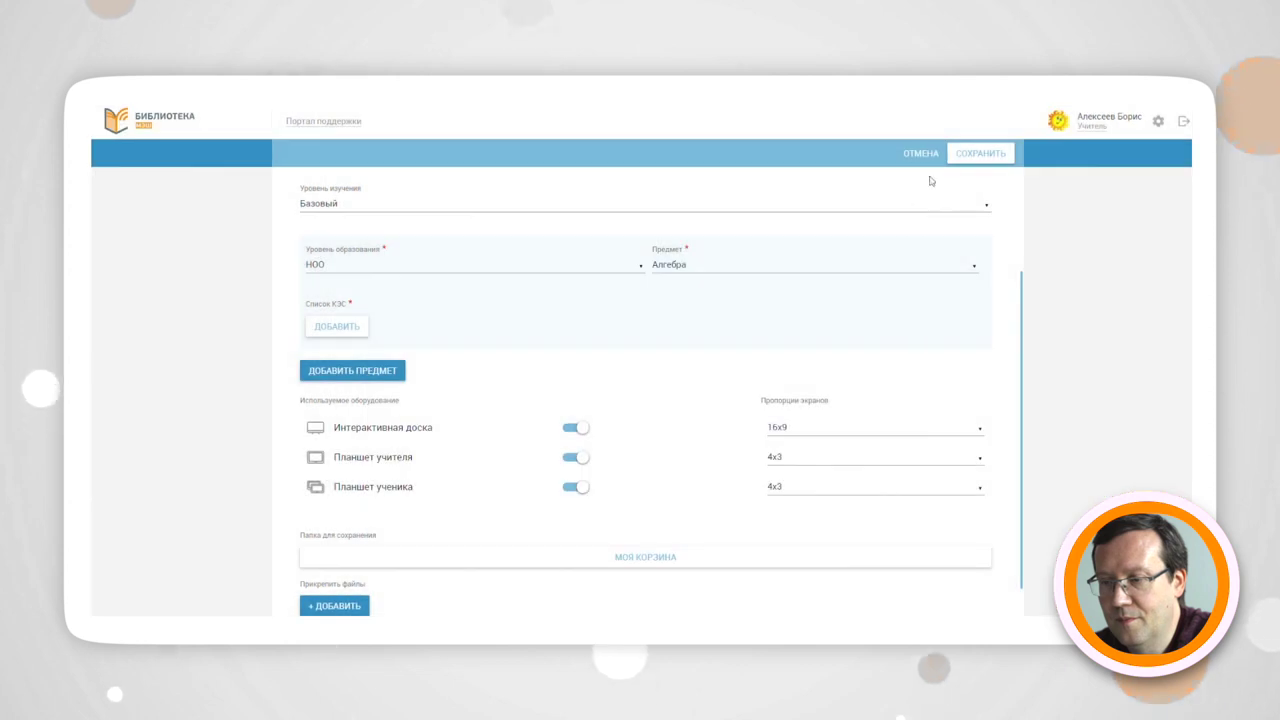
left_click(634, 268)
left_click(592, 316)
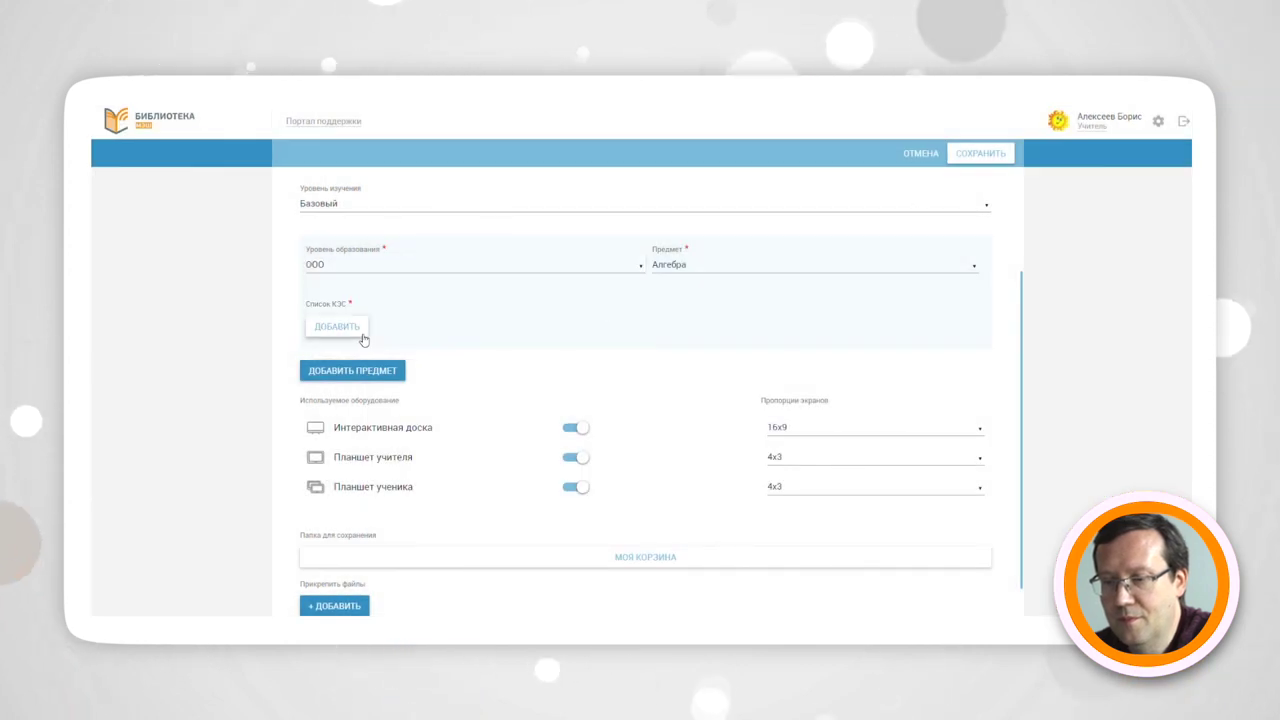
Add the content element «1 Числа» to the subject's КЭС list
left_click(360, 334)
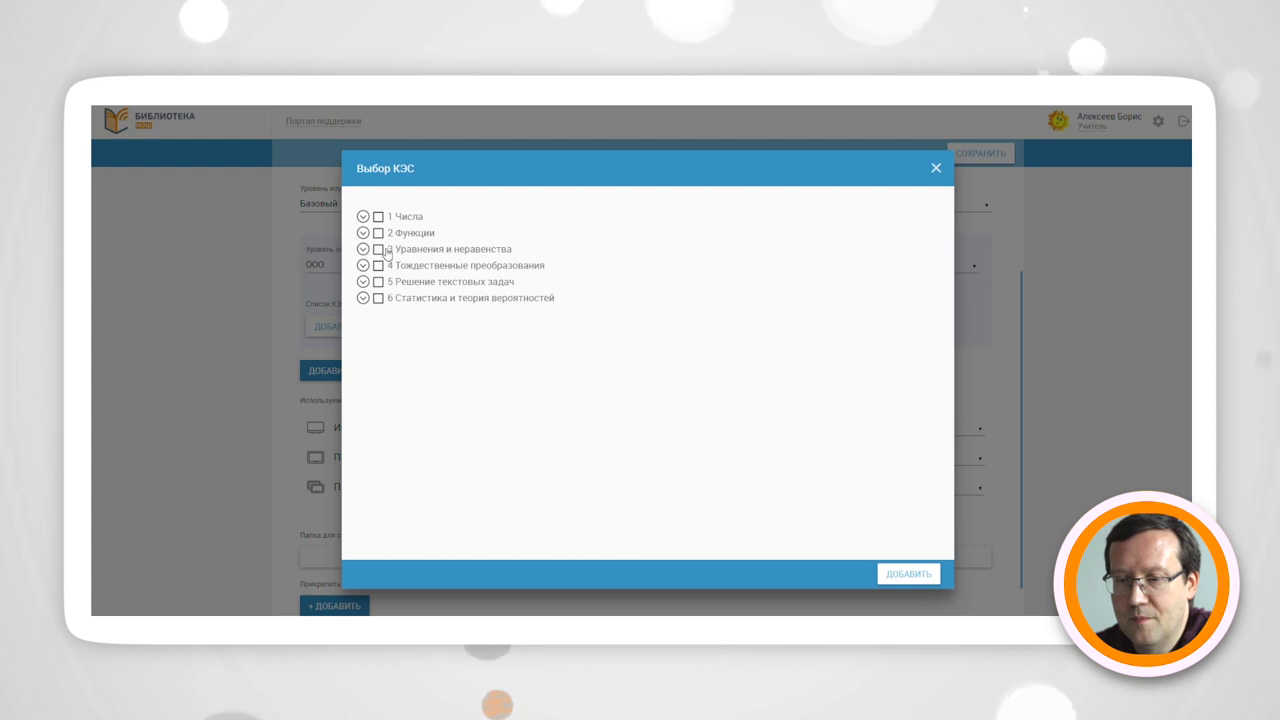
left_click(378, 216)
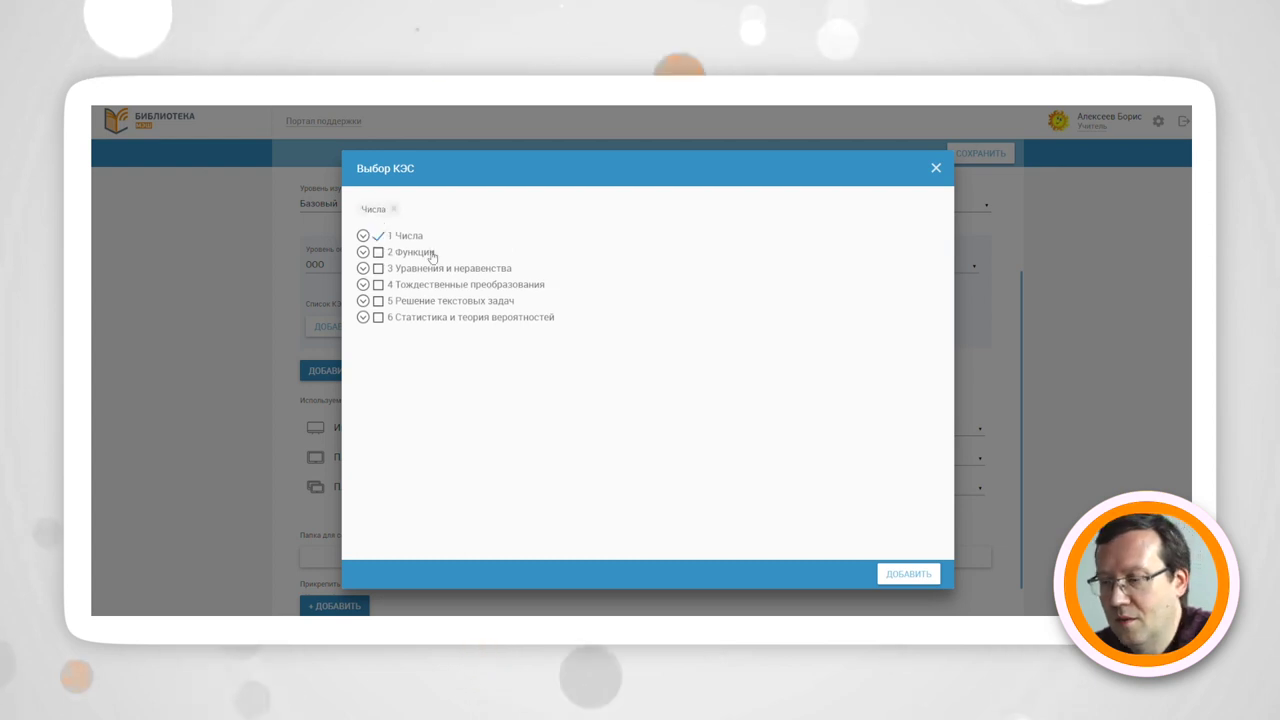
left_click(910, 573)
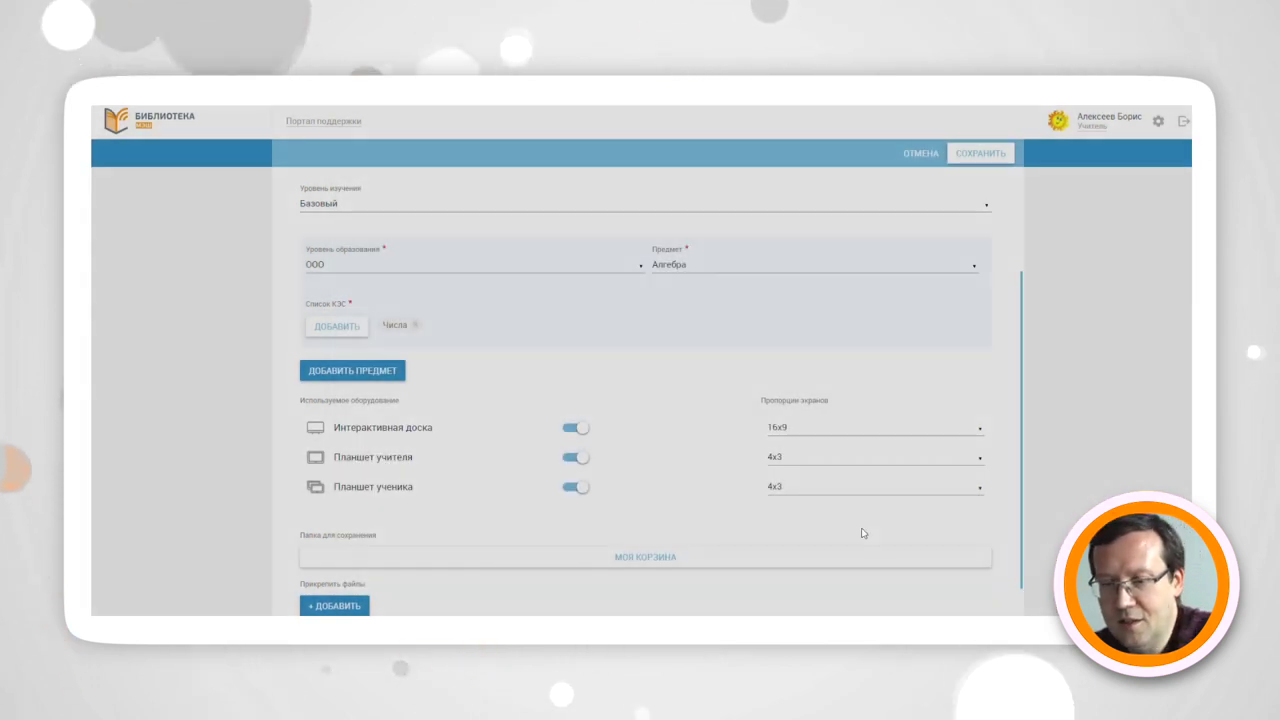
Switch «Планшет ученика» back on in the equipment used for the lesson
scroll(567, 291, "up", 1)
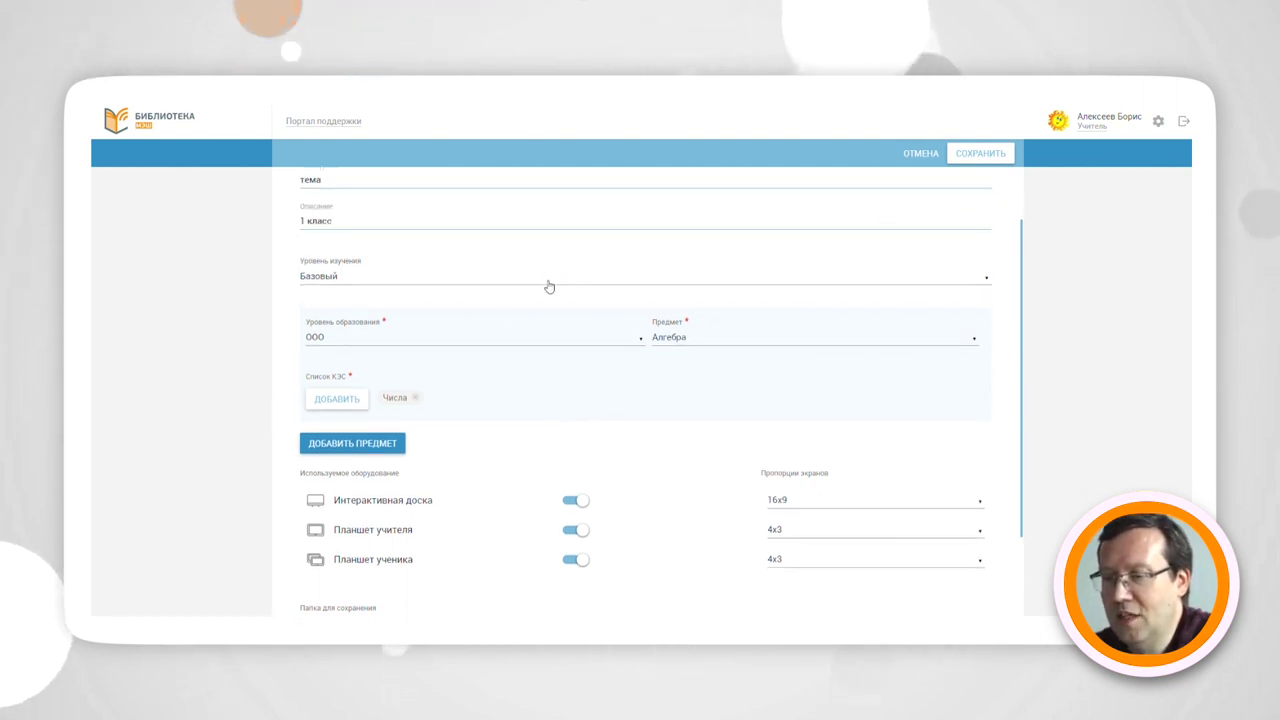
scroll(545, 290, "down", 2)
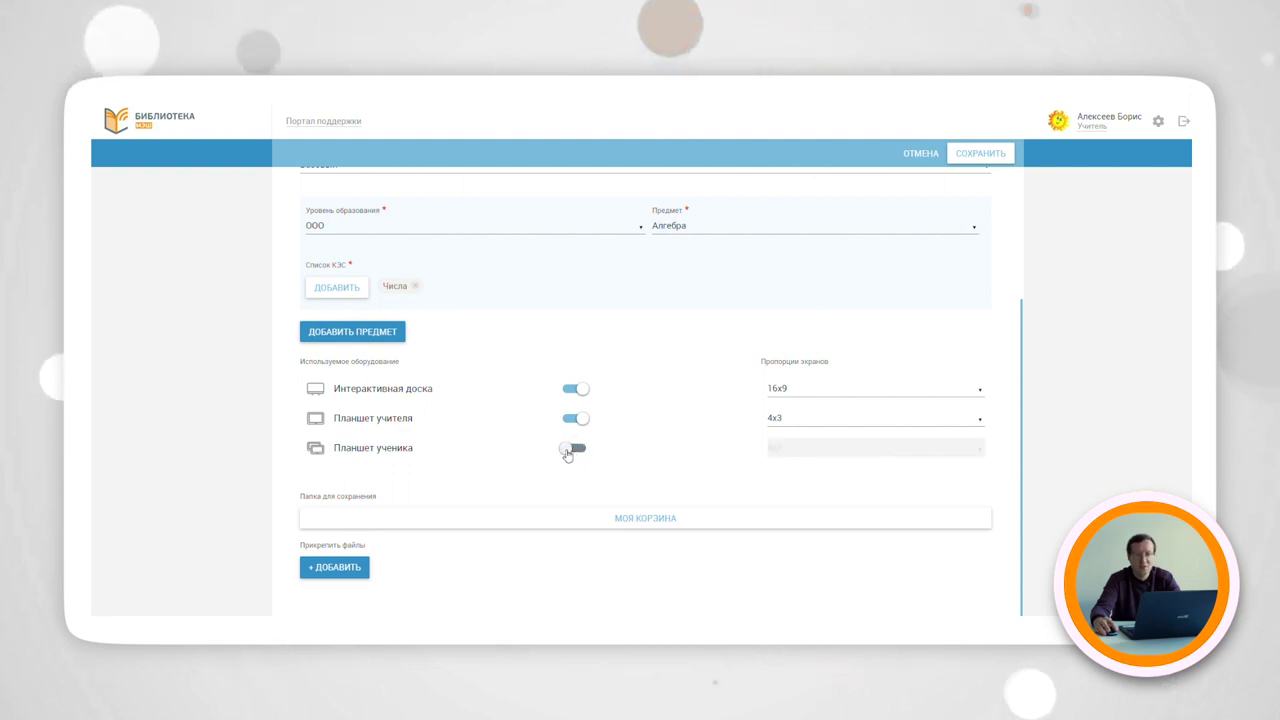
left_click(574, 450)
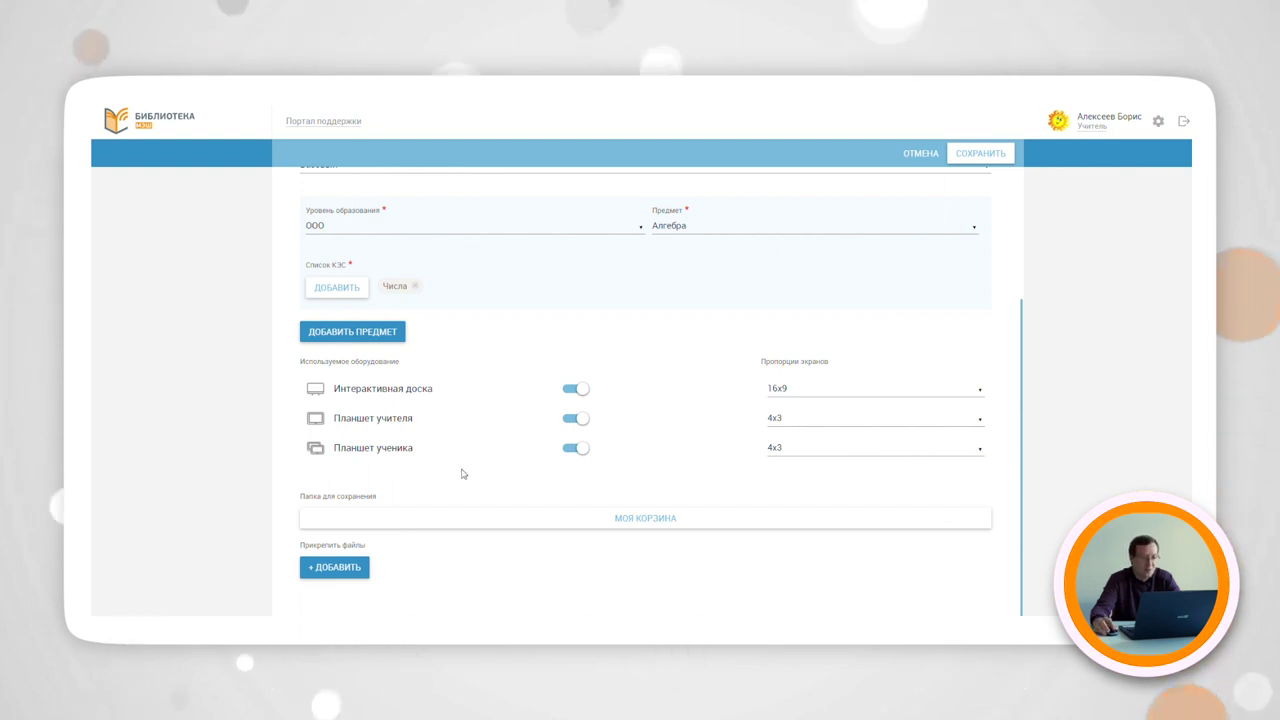
Set the lesson's save folder to «Сценарии уроков»
scroll(466, 420, "up", 2)
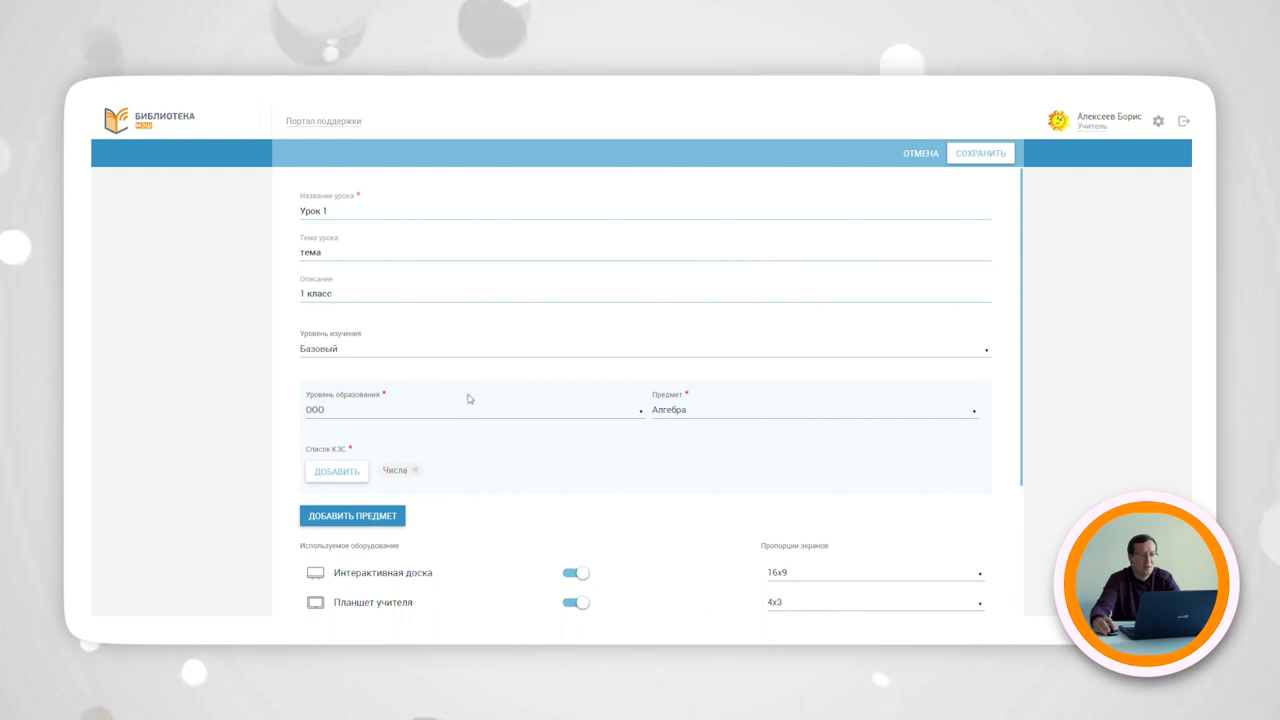
scroll(466, 368, "down", 2)
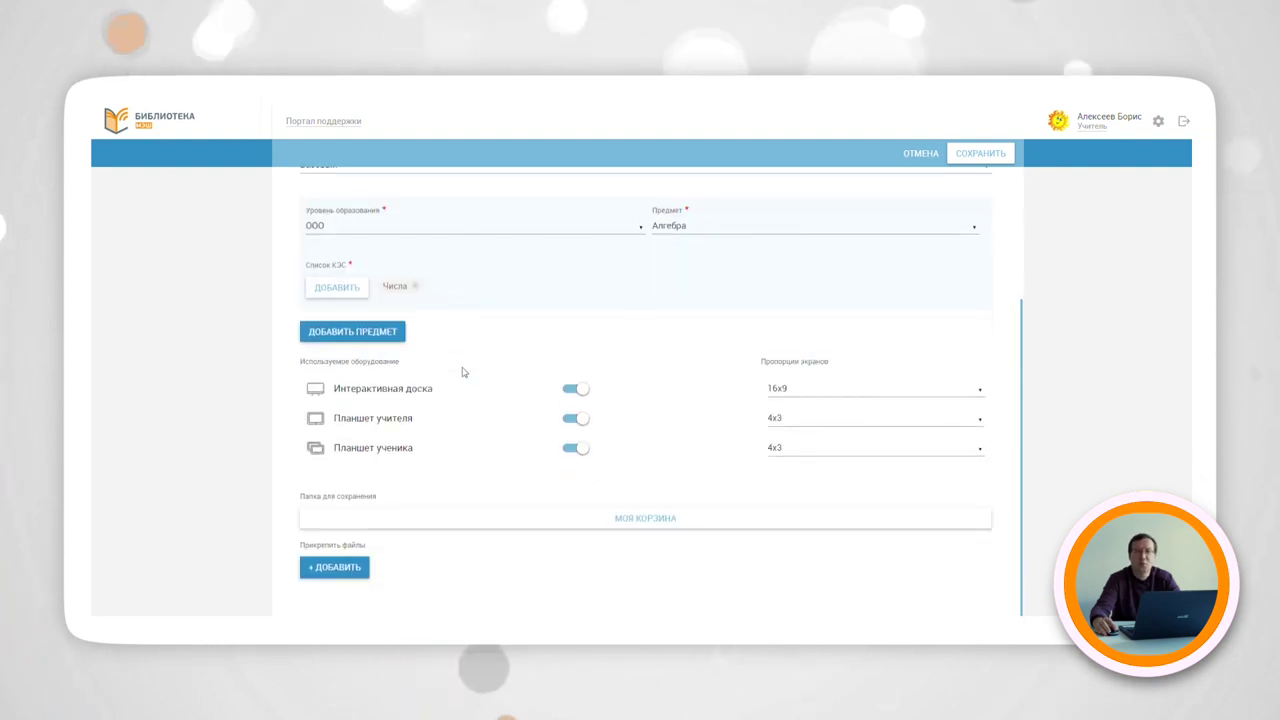
left_click(589, 527)
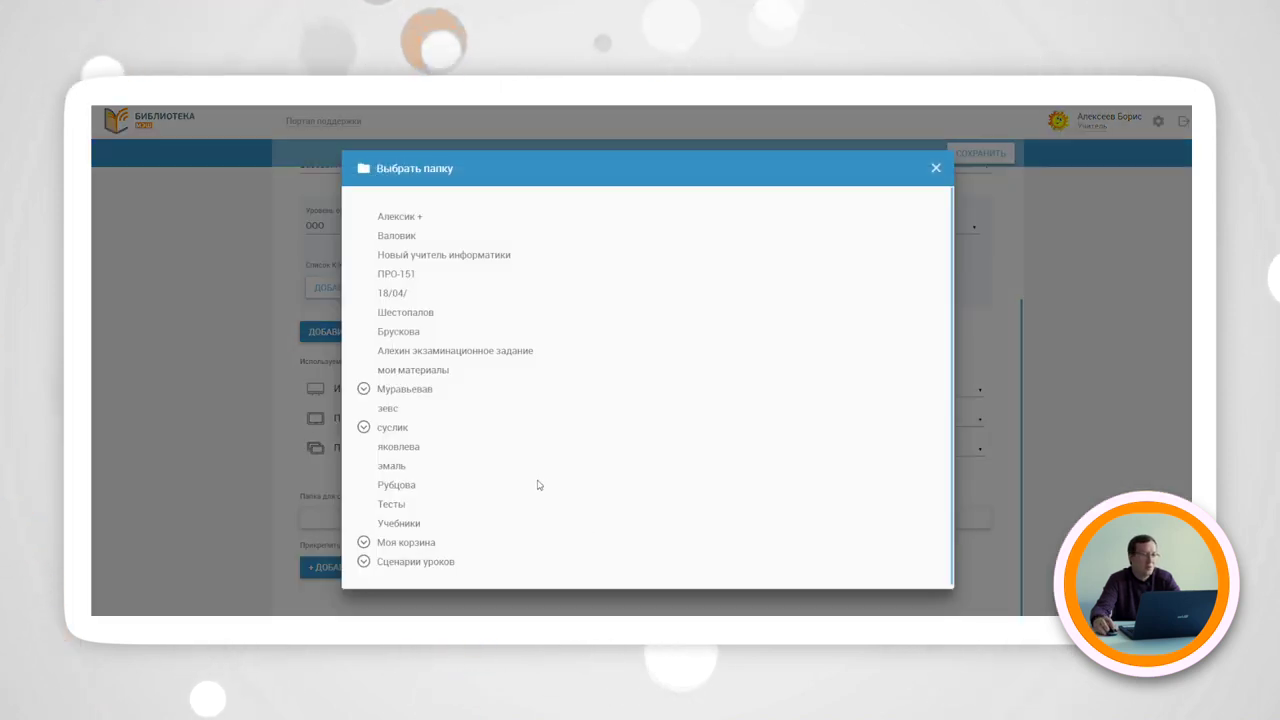
left_click(446, 370)
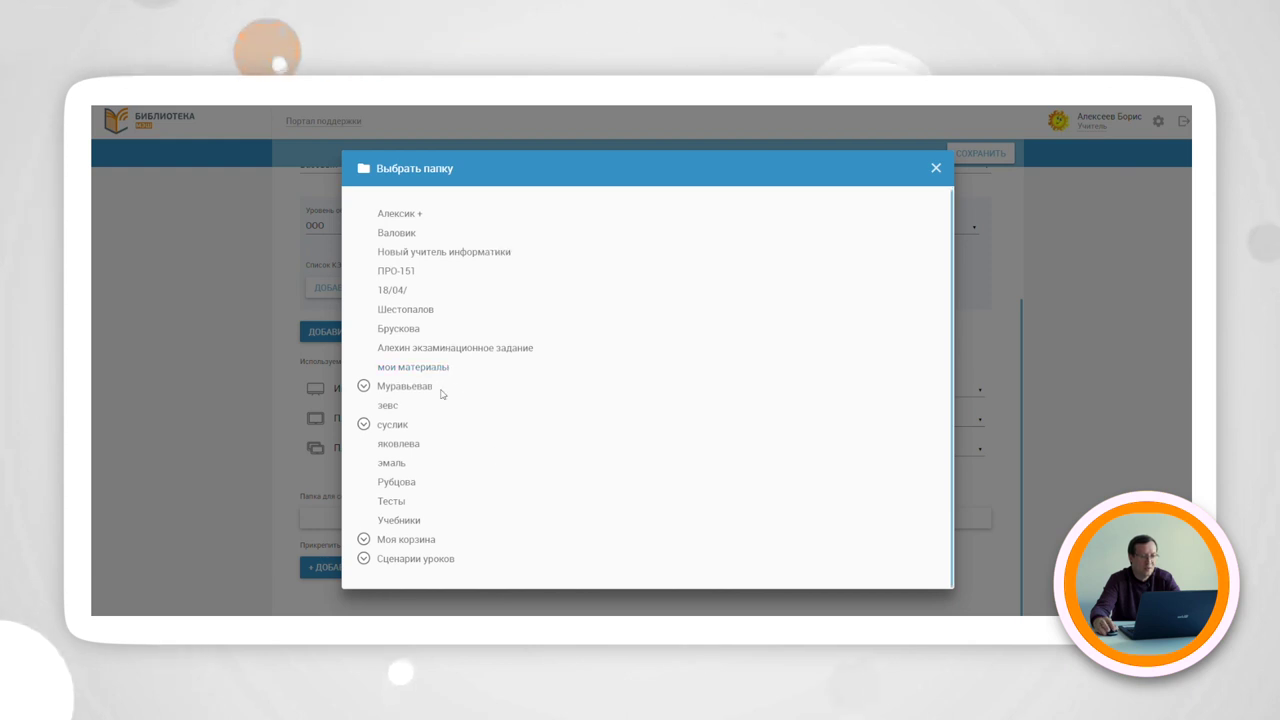
left_click(427, 561)
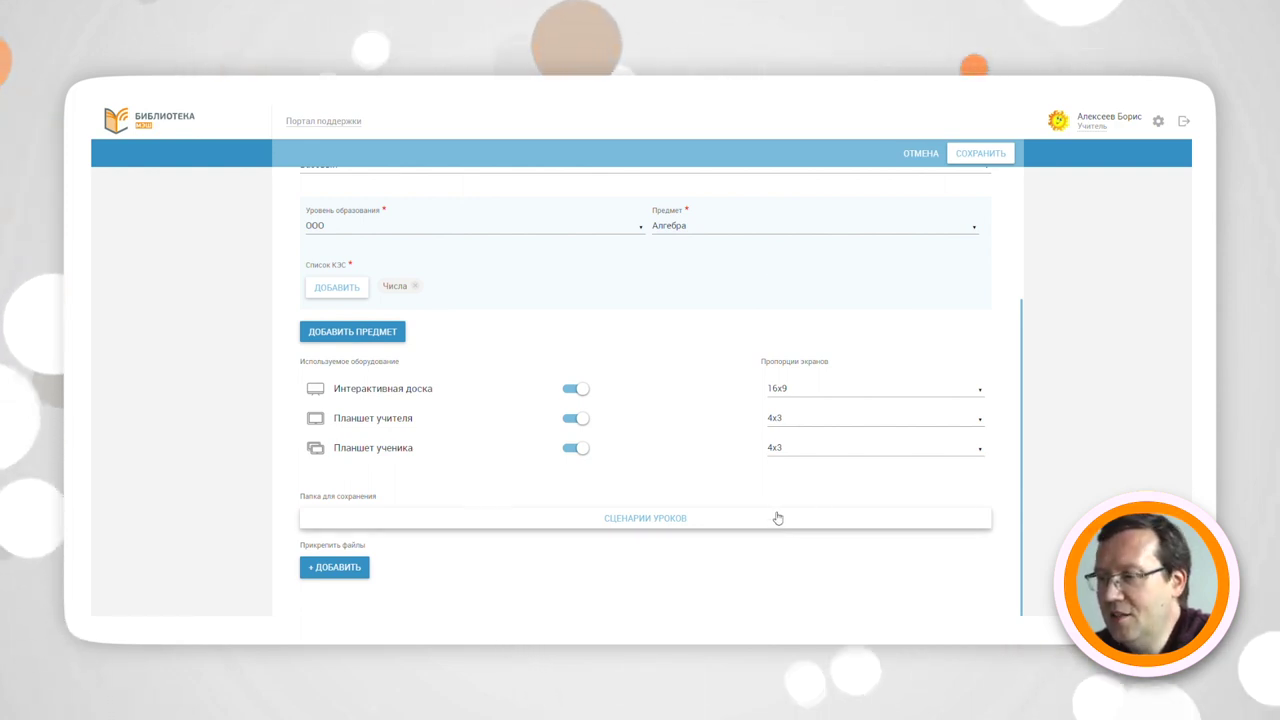
Review the completed lesson properties and save them to open the lesson constructor
scroll(653, 435, "up", 2)
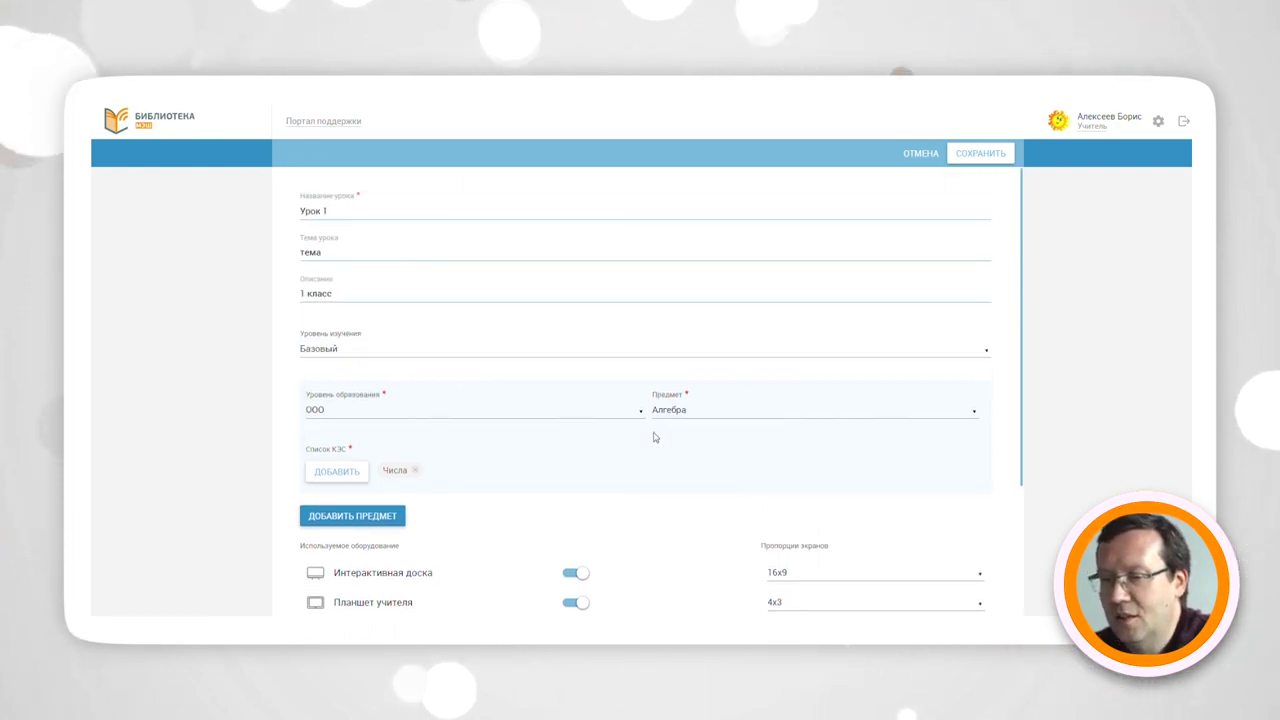
scroll(652, 437, "down", 2)
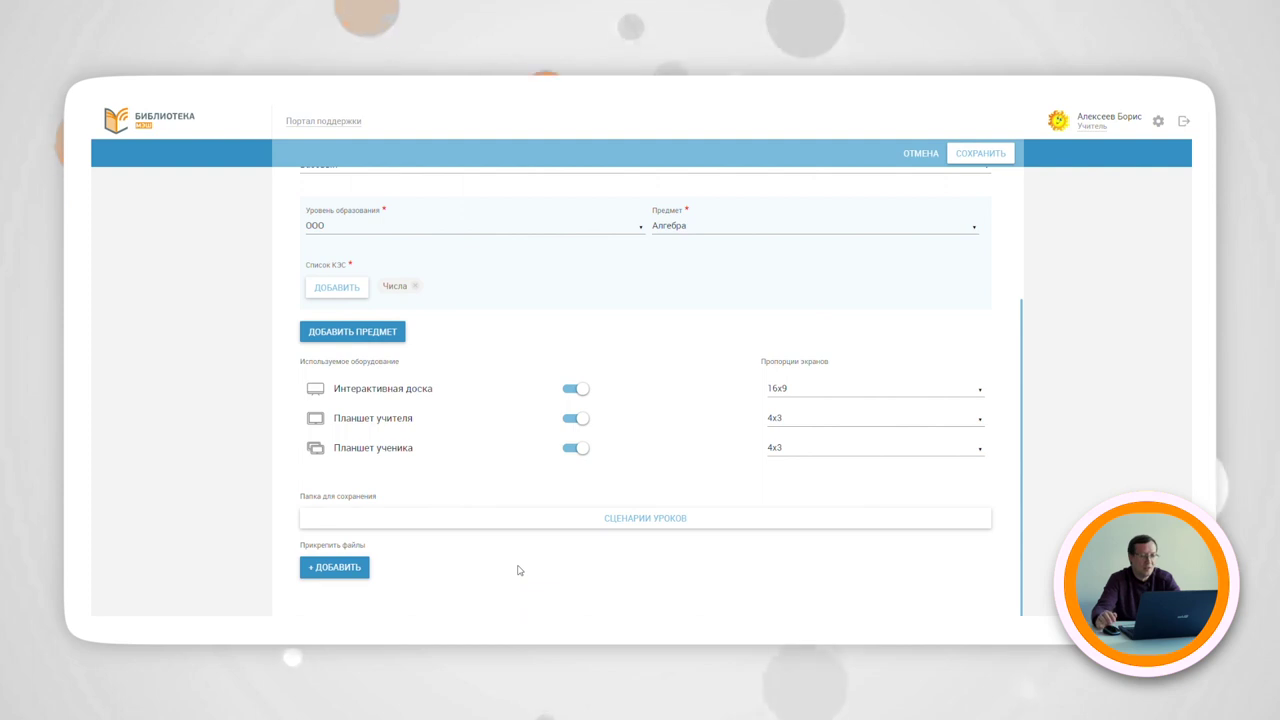
scroll(551, 583, "up", 2)
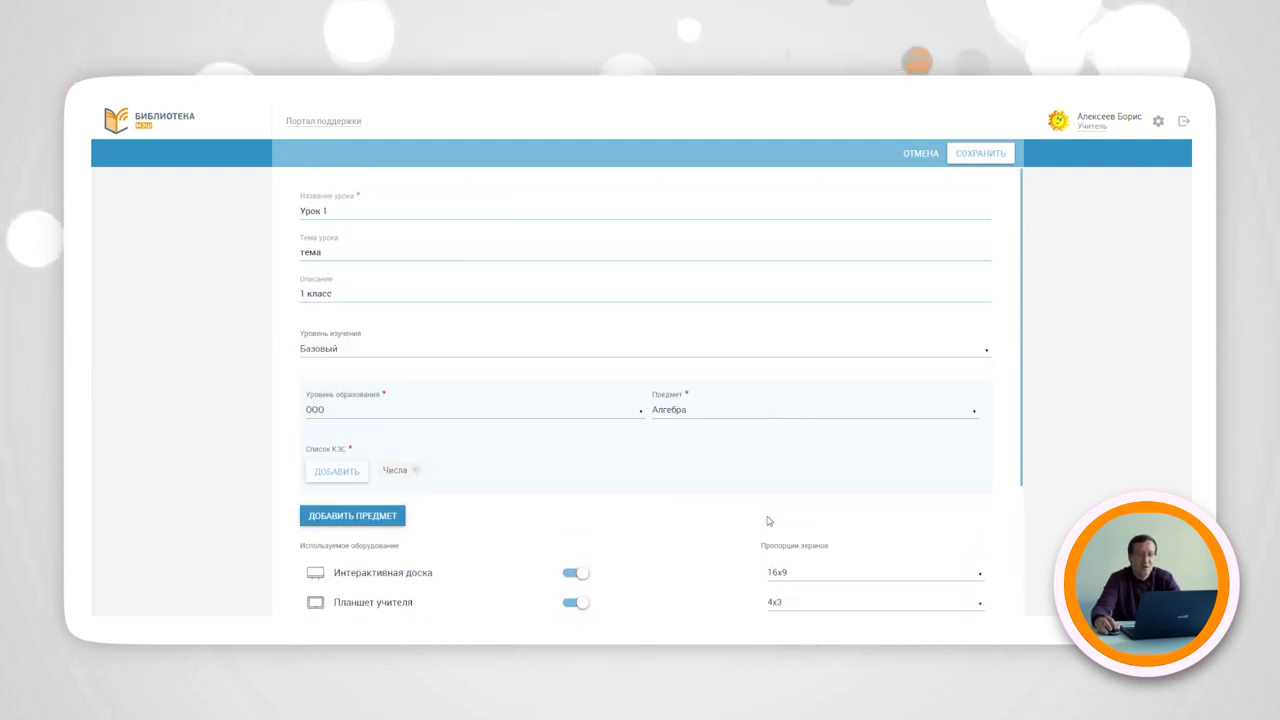
left_click(981, 156)
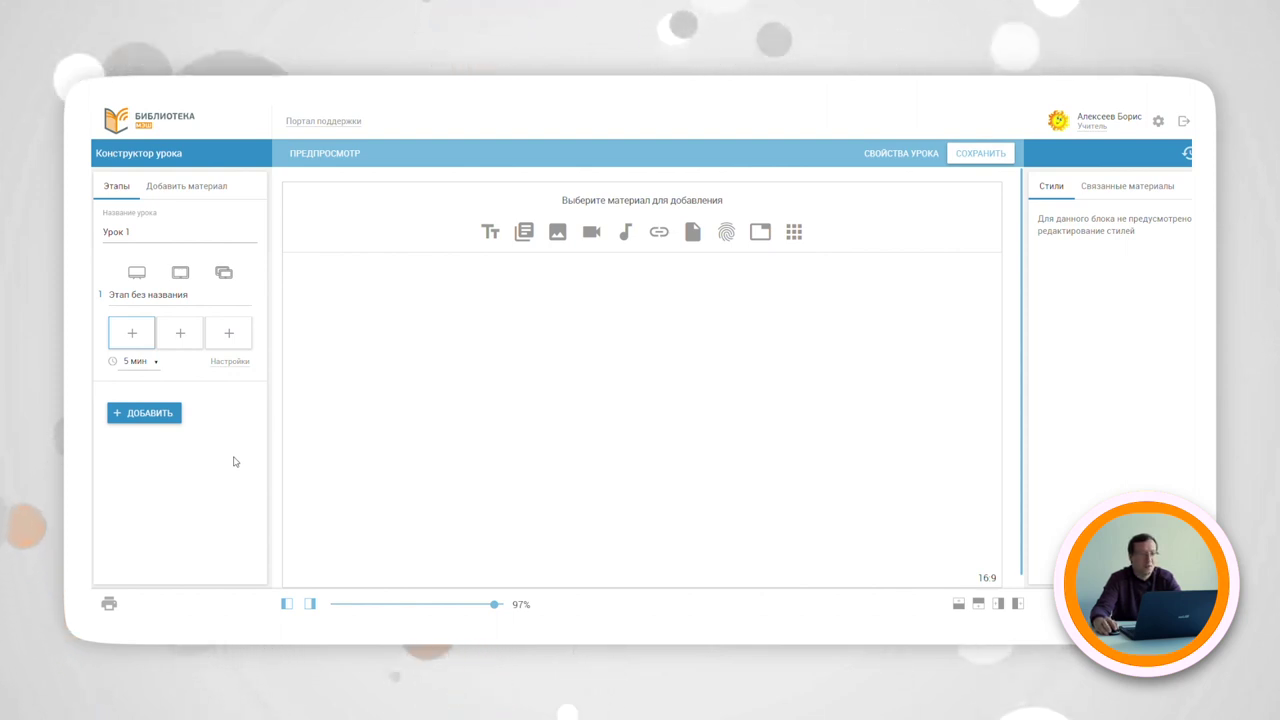
Rename the first lesson stage as «Этап 1»
left_click(199, 298)
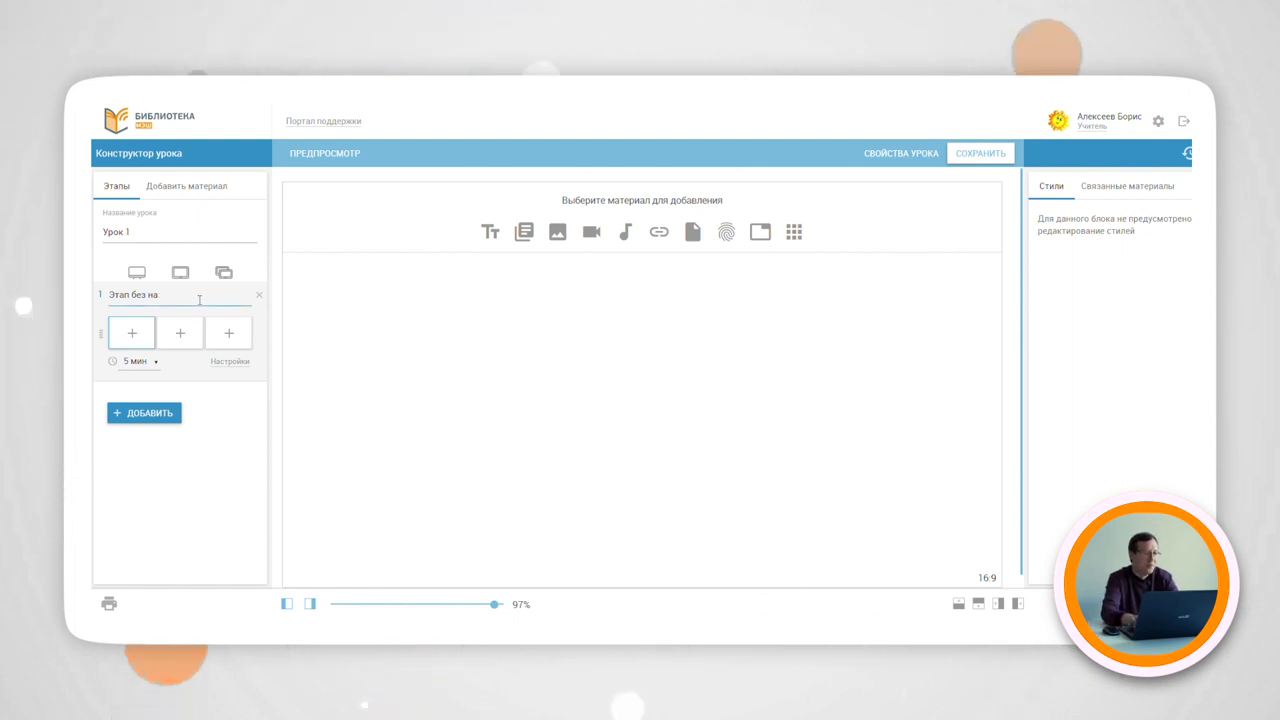
key("BackSpace")
key("BackSpace")
key("BackSpace")
key("BackSpace")
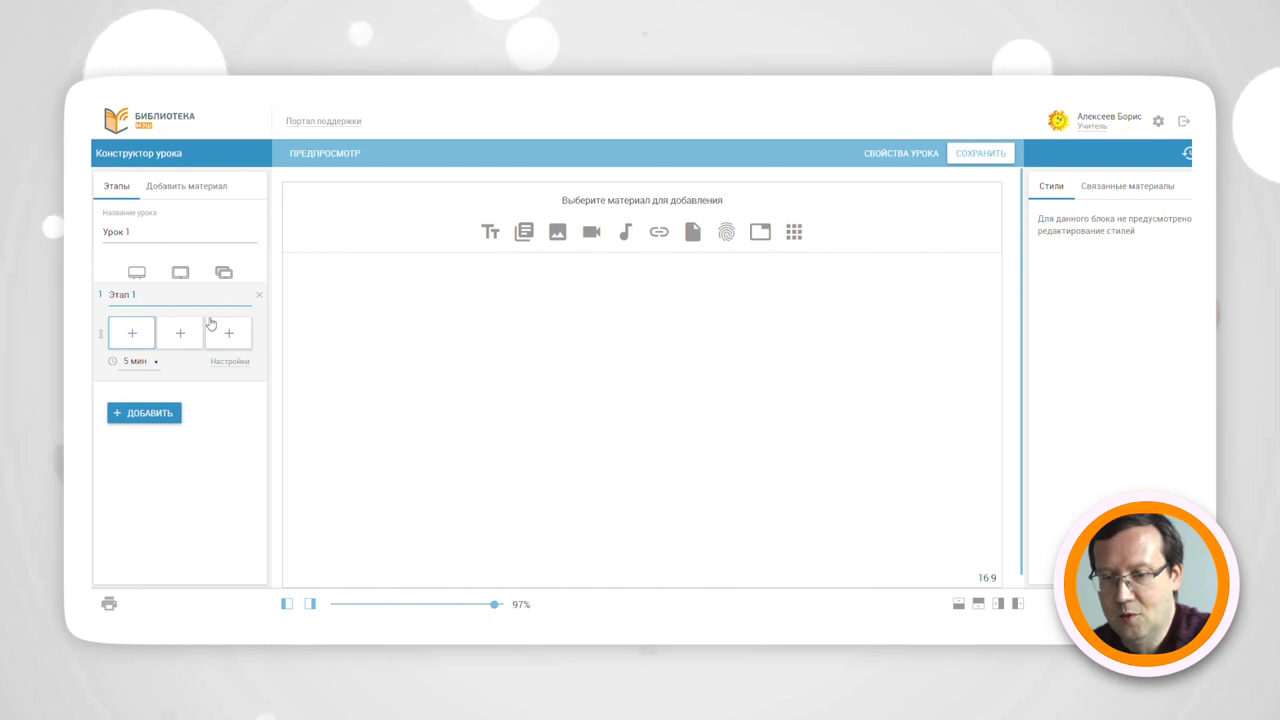
Add a second stage to the lesson and name it «Этап 2»
left_click(152, 414)
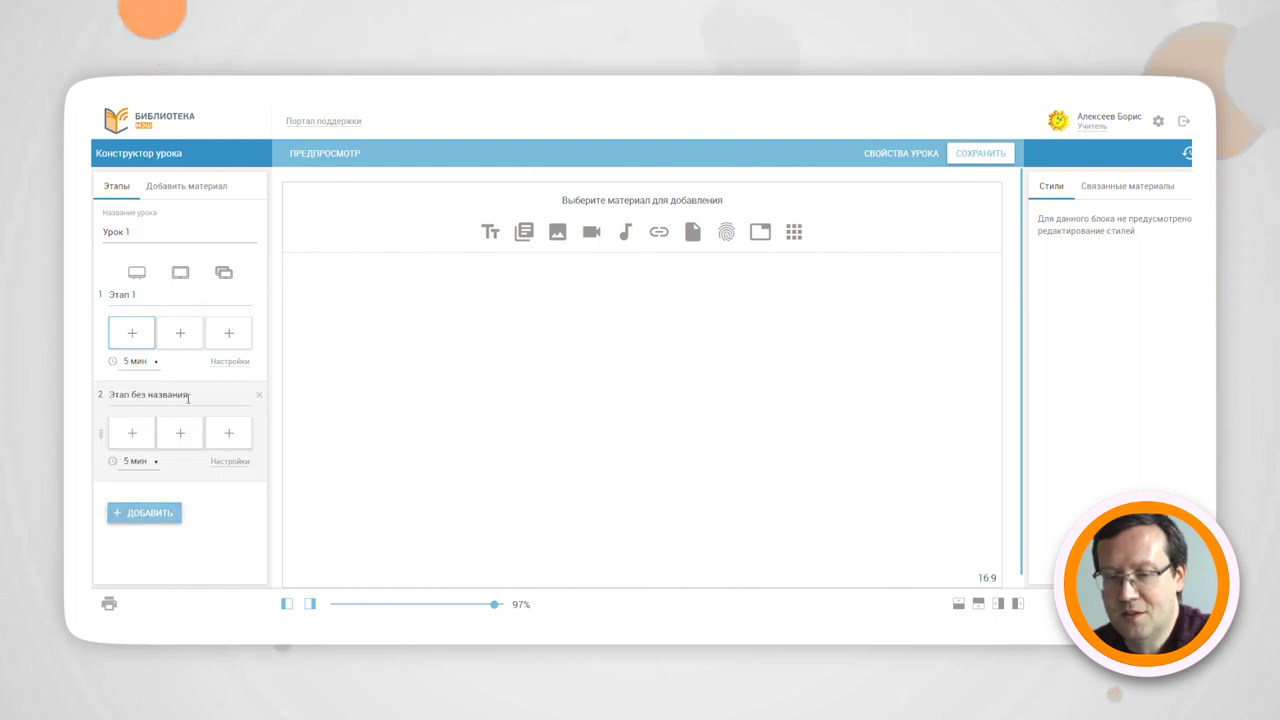
key("BackSpace")
key("BackSpace")
key("BackSpace")
key("BackSpace")
key("BackSpace")
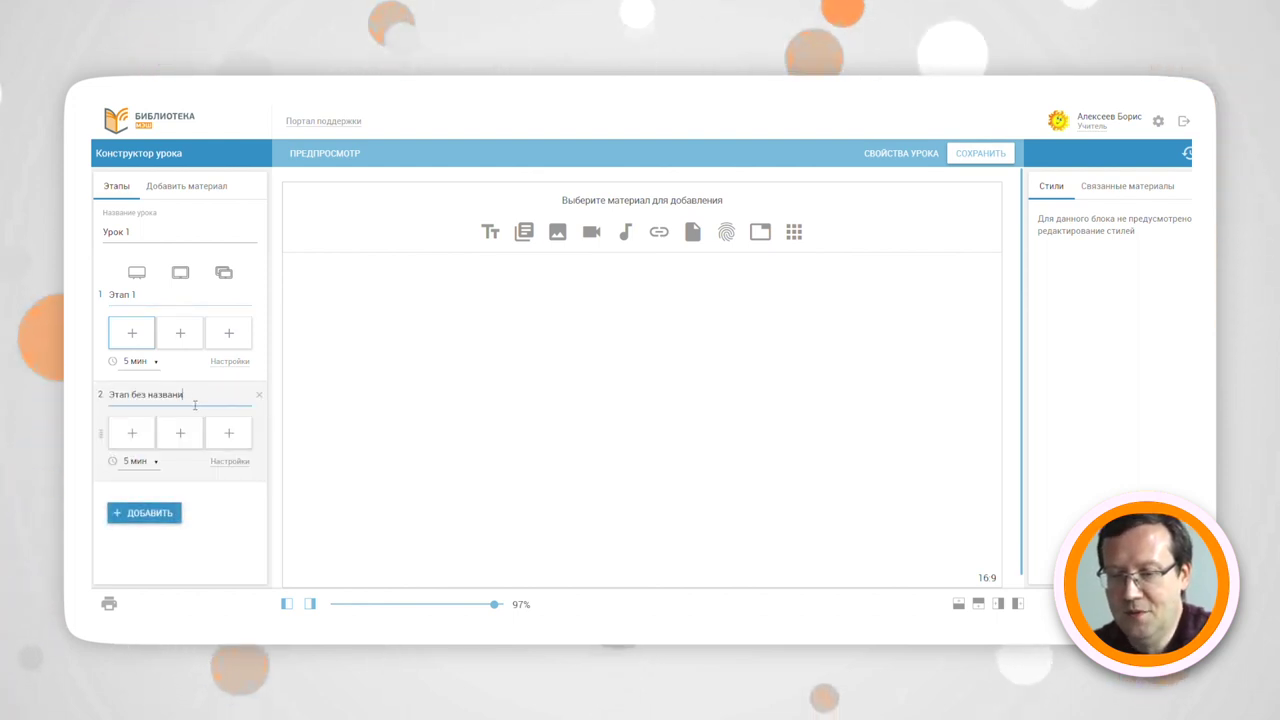
key("BackSpace")
key("BackSpace")
key("BackSpace")
key("BackSpace")
key("BackSpace")
key("BackSpace")
key("BackSpace")
key("BackSpace")
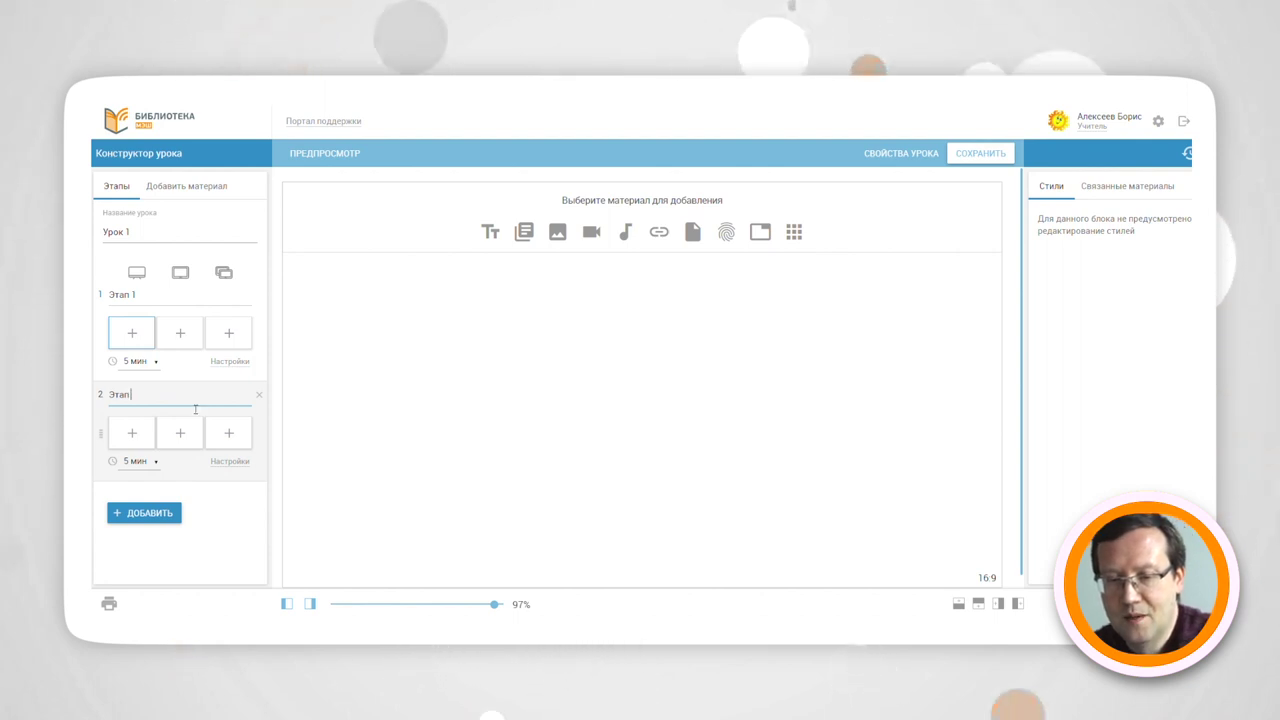
type("2")
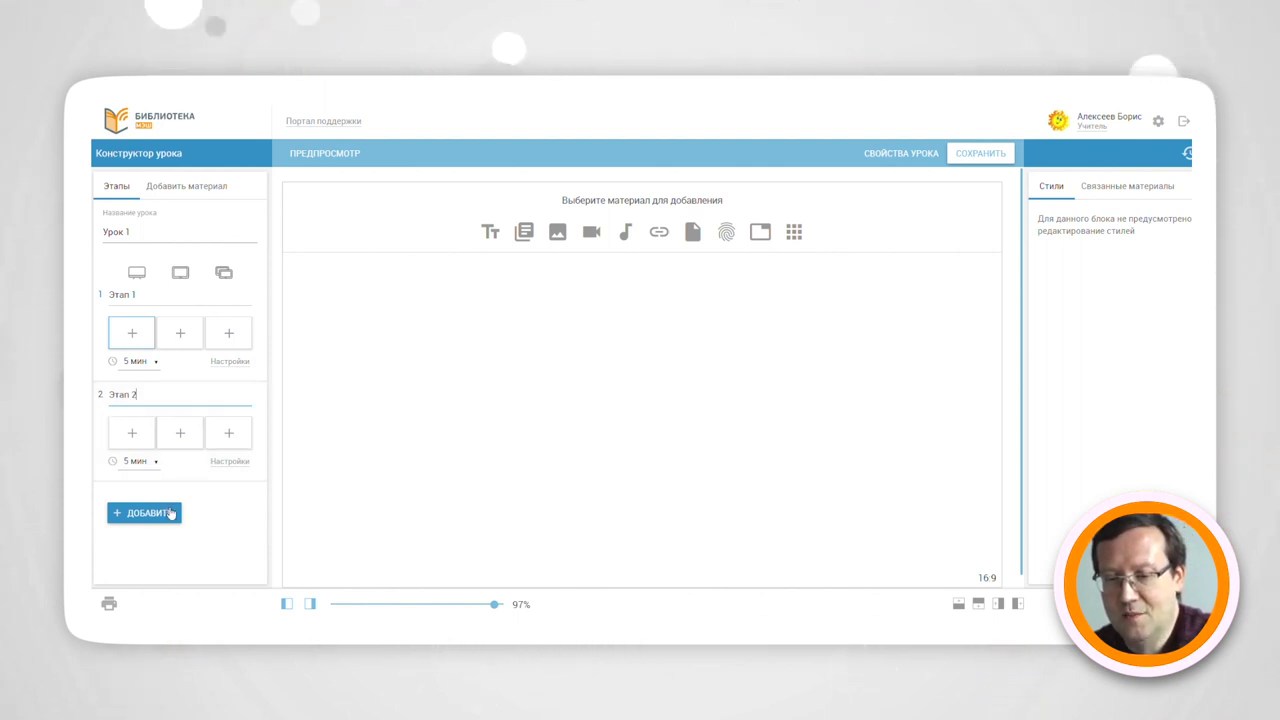
Add a third stage to the lesson and name it «Этап 3»
left_click(172, 514)
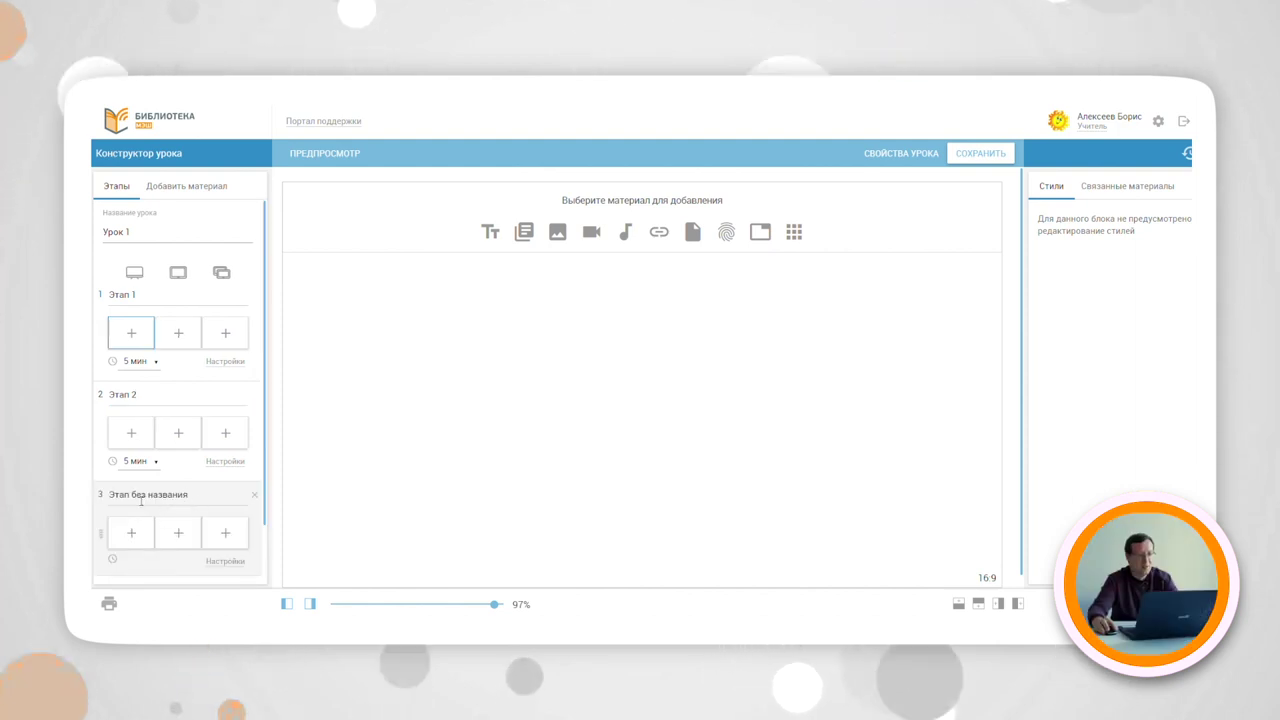
left_click_drag(136, 495, 193, 497)
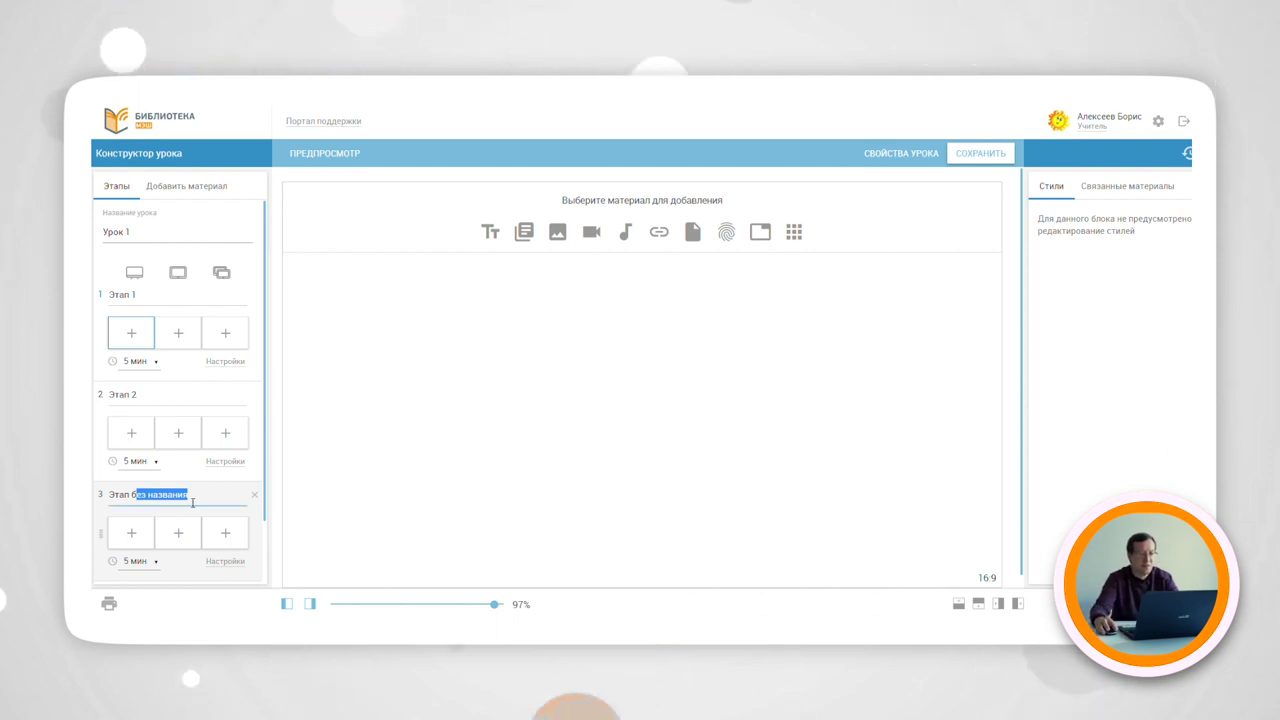
key("BackSpace")
key("BackSpace")
key("BackSpace")
key("BackSpace")
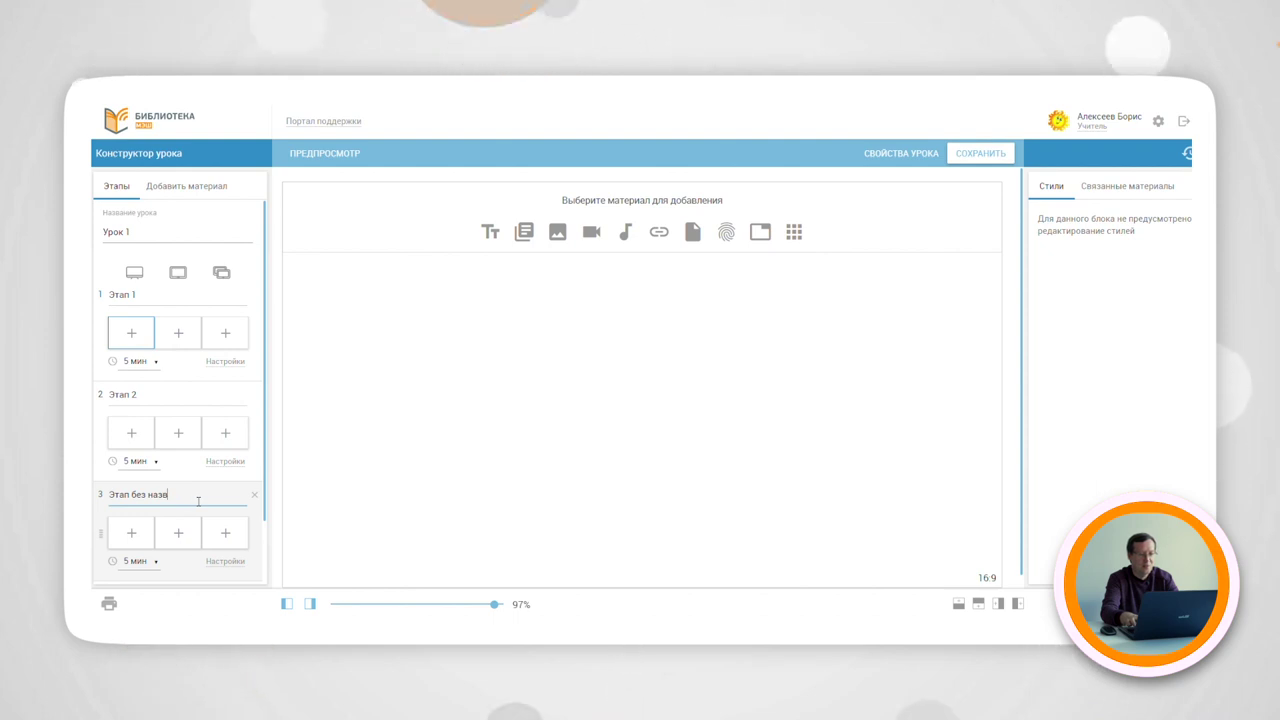
key("BackSpace")
key("BackSpace")
key("BackSpace")
key("BackSpace")
key("BackSpace")
key("BackSpace")
key("BackSpace")
key("BackSpace")
key("BackSpace")
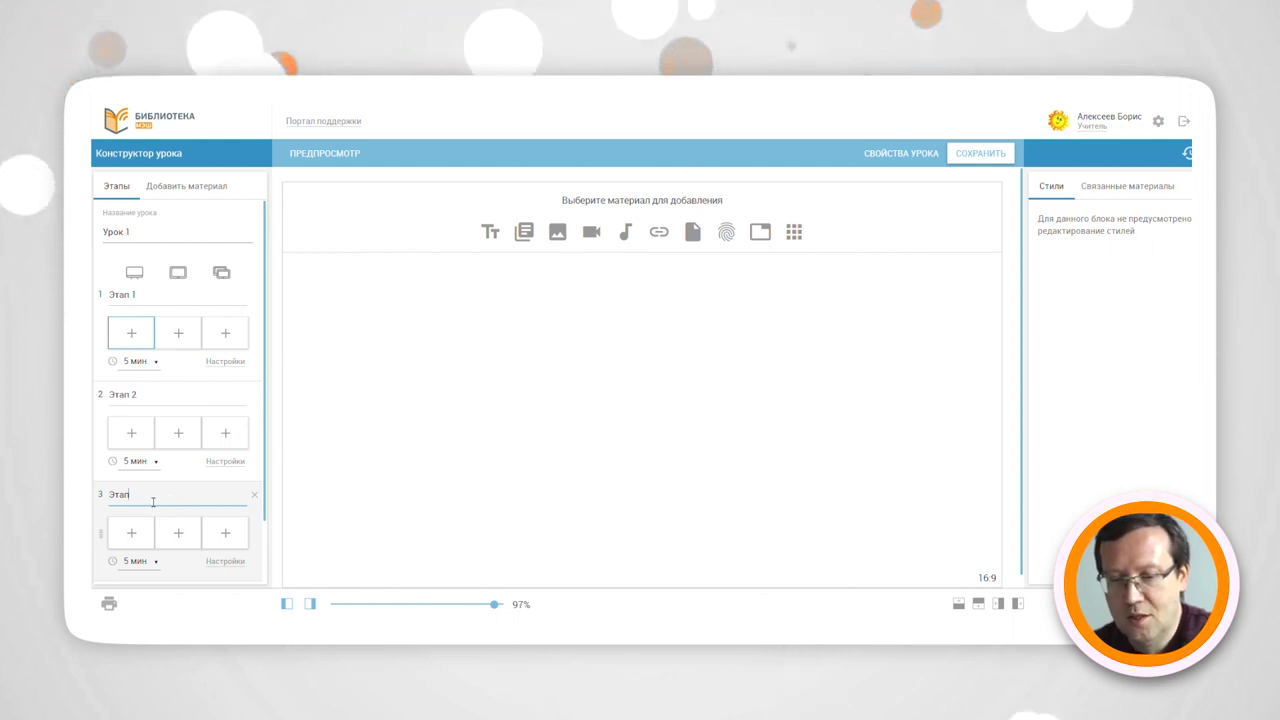
type("3")
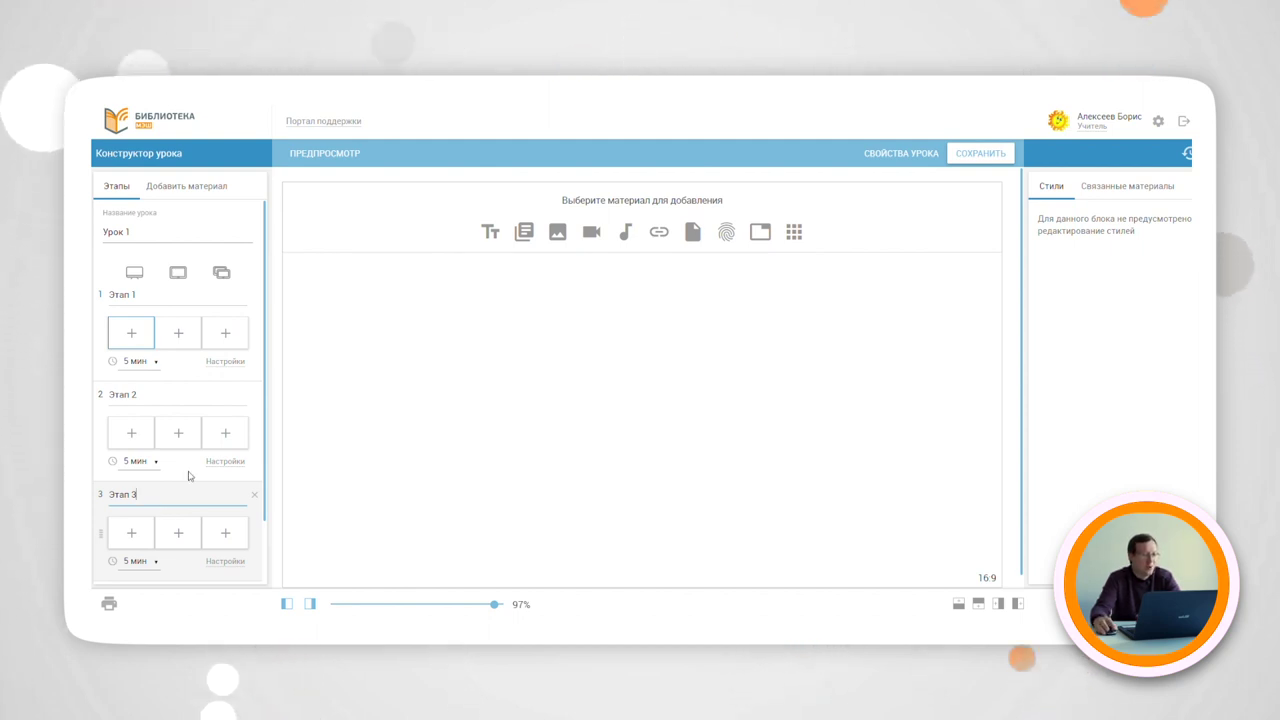
scroll(250, 432, "down", 1)
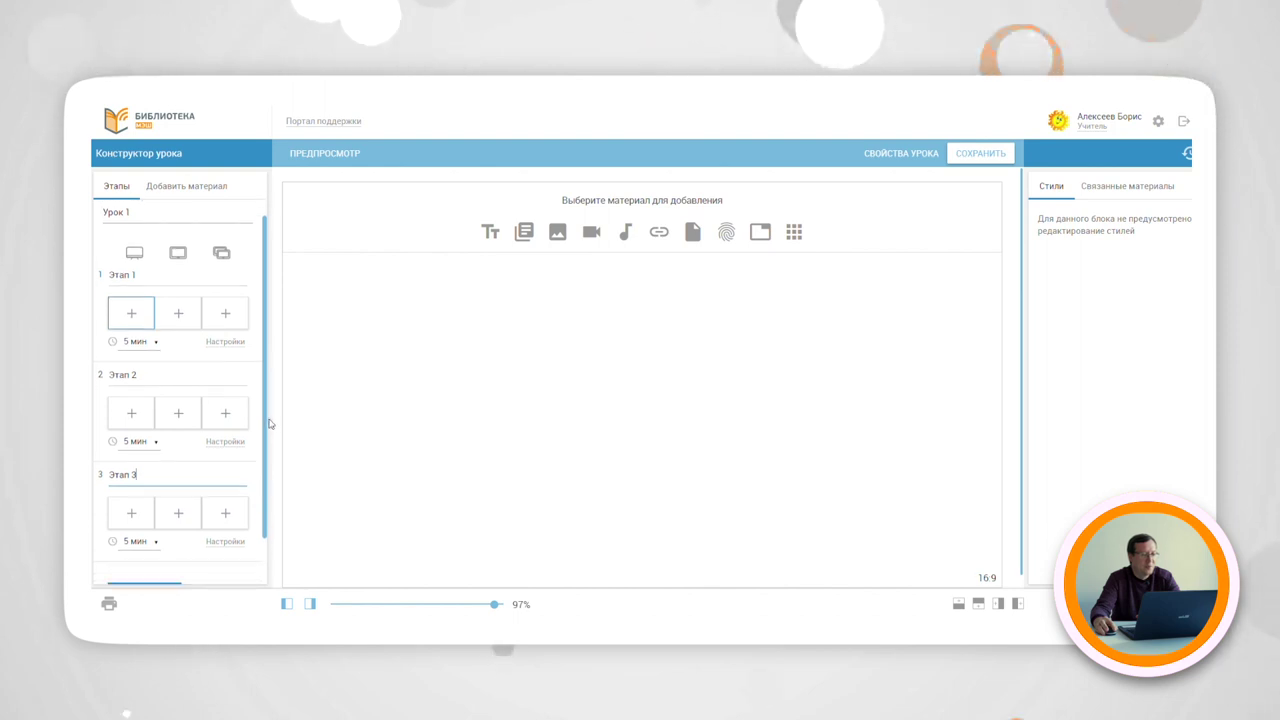
scroll(270, 440, "down", 2)
scroll(271, 420, "up", 3)
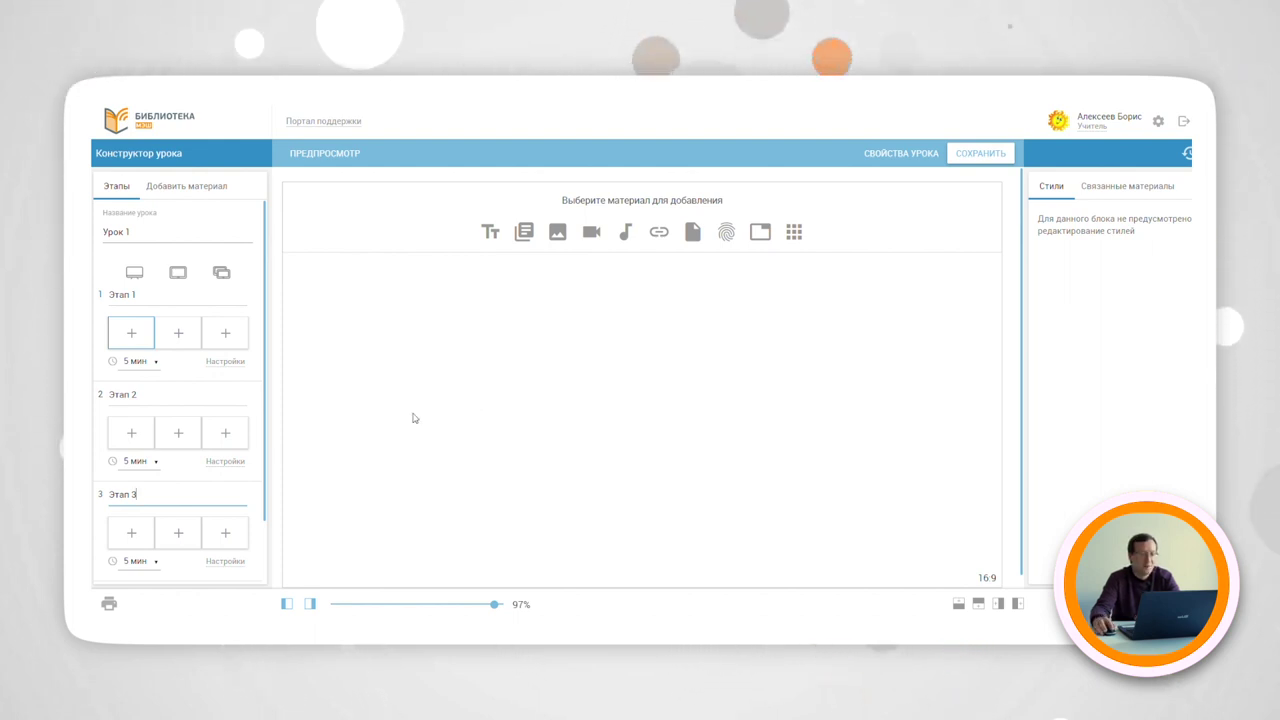
View the first empty screen of «Этап 1» and switch to its second empty screen
left_click(132, 333)
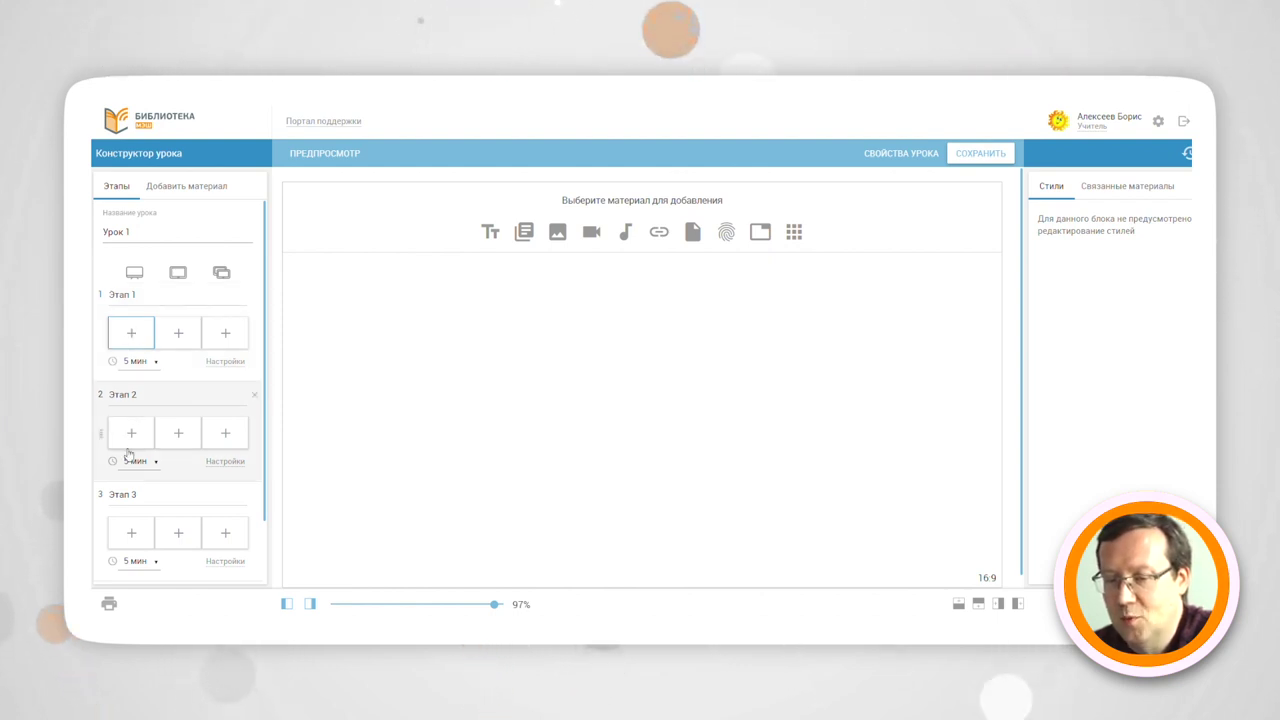
left_click(133, 530)
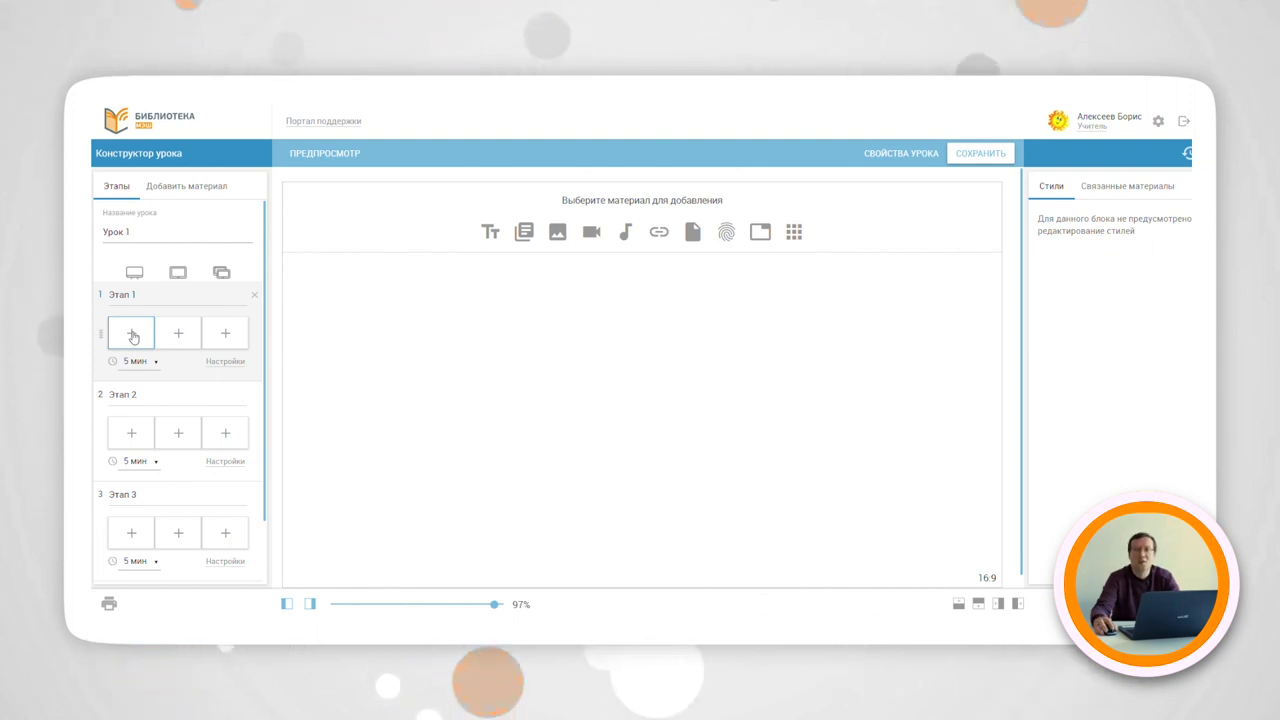
left_click(180, 338)
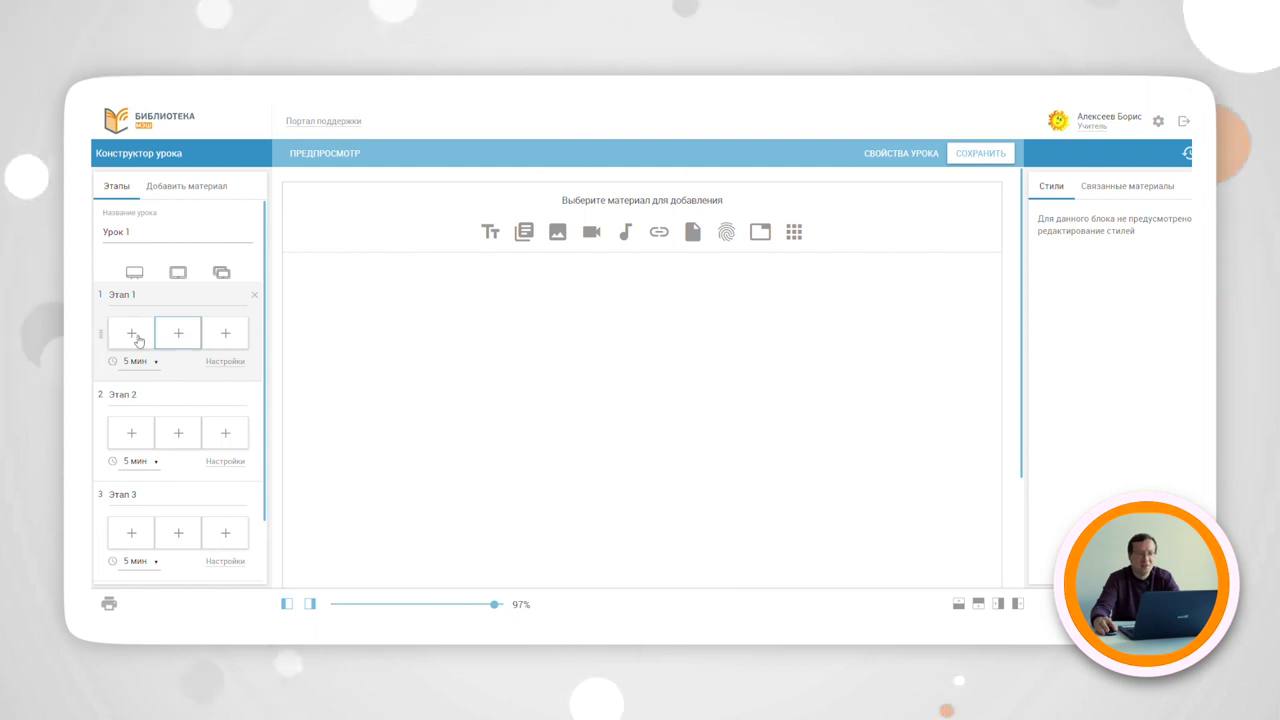